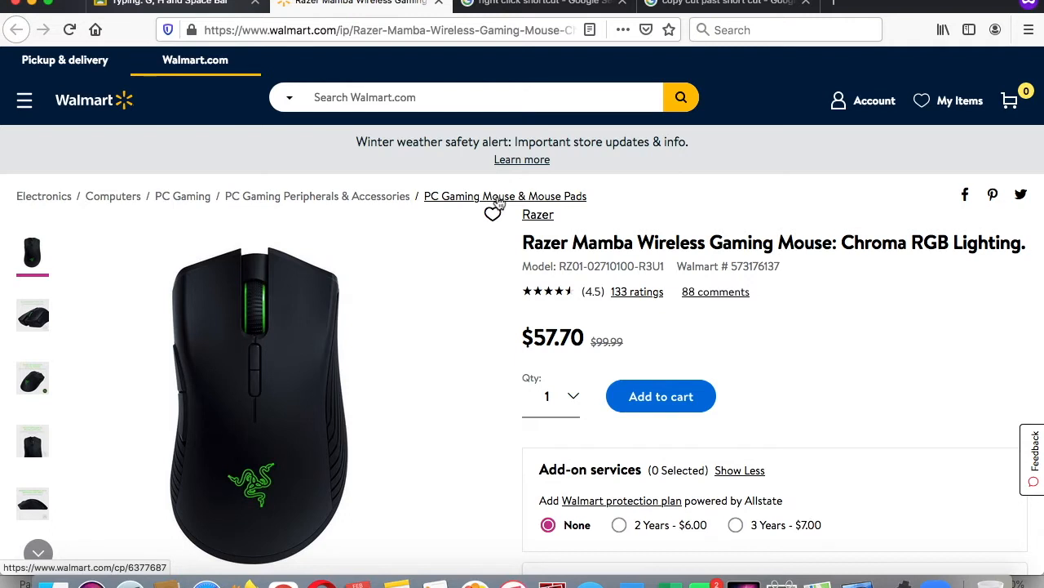
- Examine the gaming mouse photo and the right-click shortcut menu image in the browser
mouse_move(340, 316)
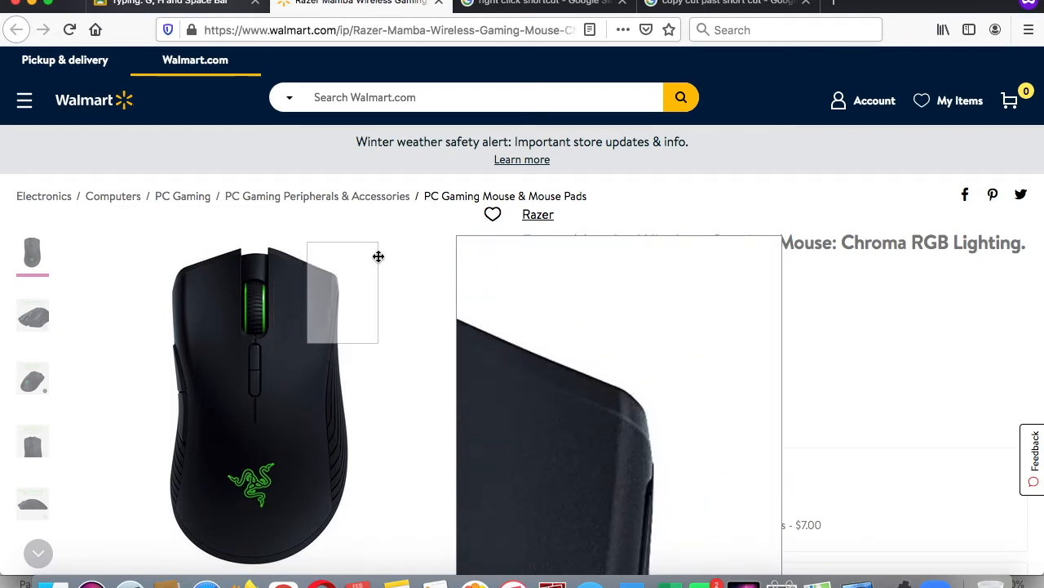
click(528, 15)
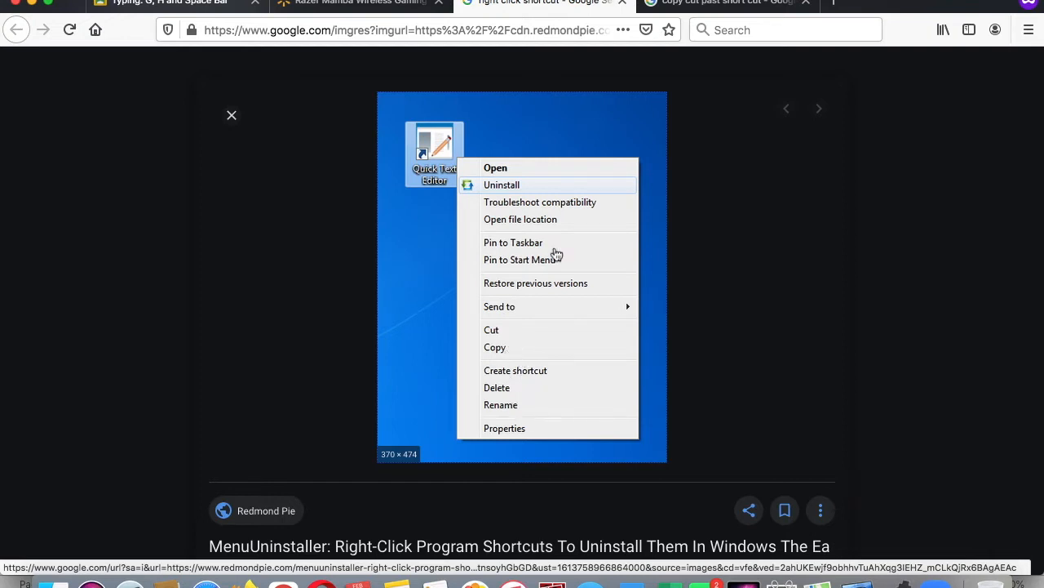
click(408, 7)
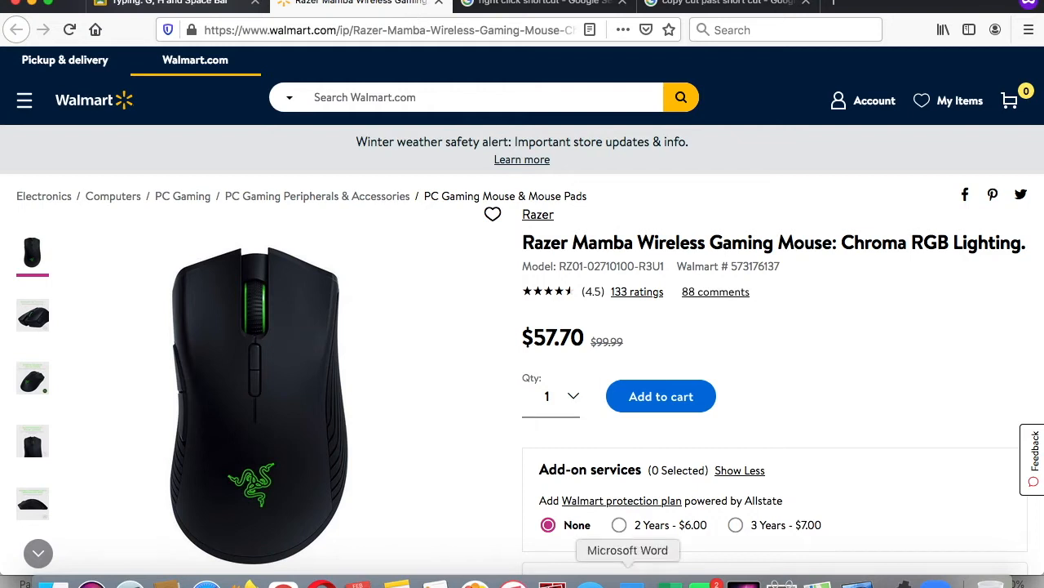
- Switch to Microsoft Word, copy the word "Copy" on the first line and paste it after the original
click(628, 583)
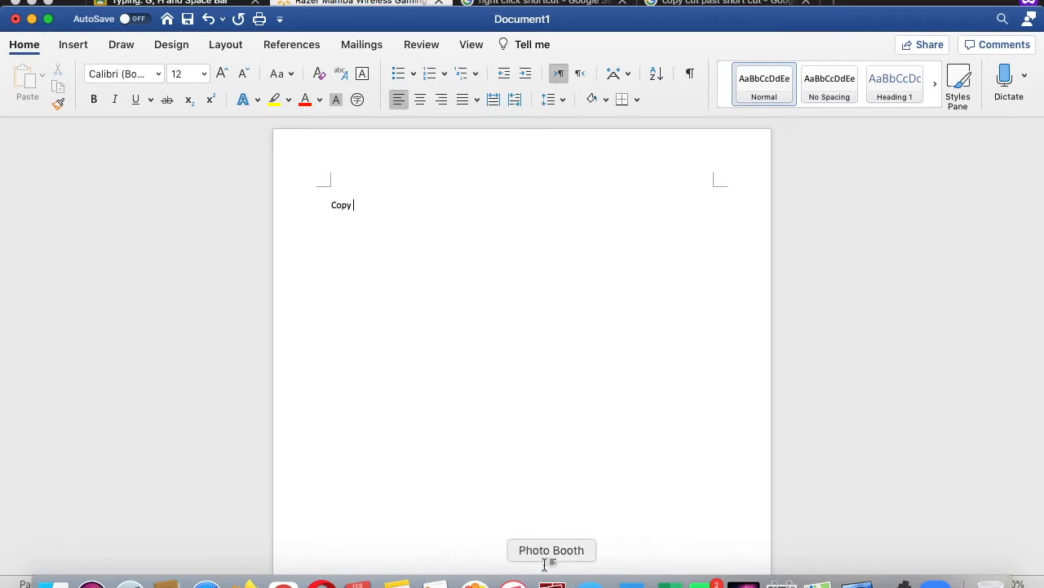
click(367, 210)
click(322, 203)
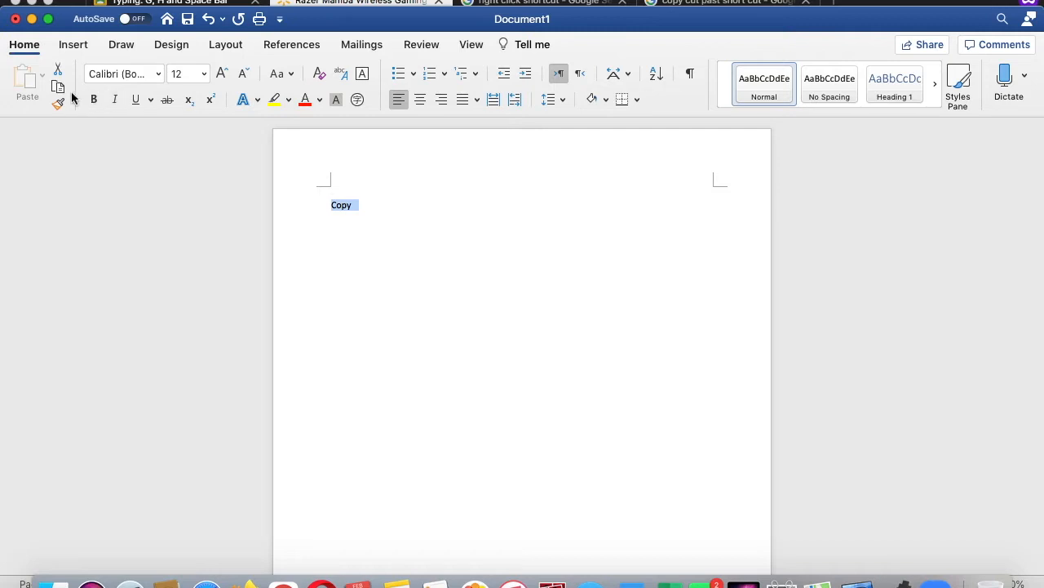
click(58, 87)
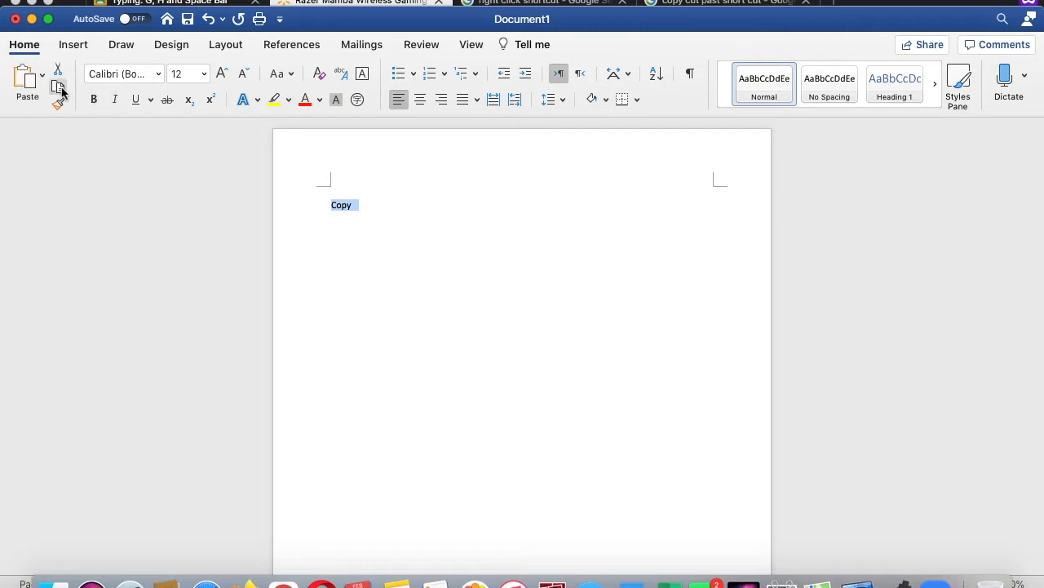
click(389, 208)
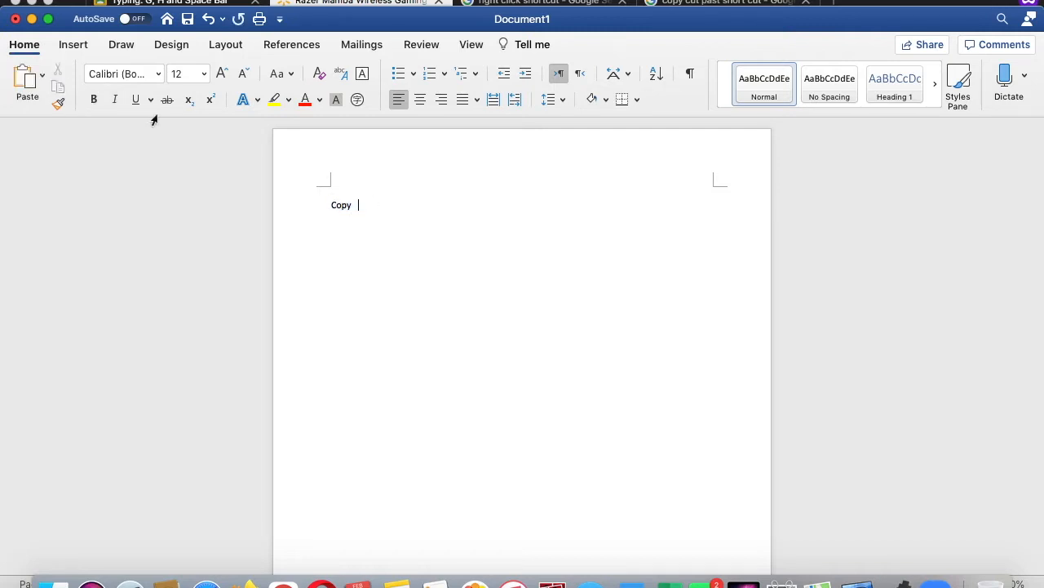
click(25, 79)
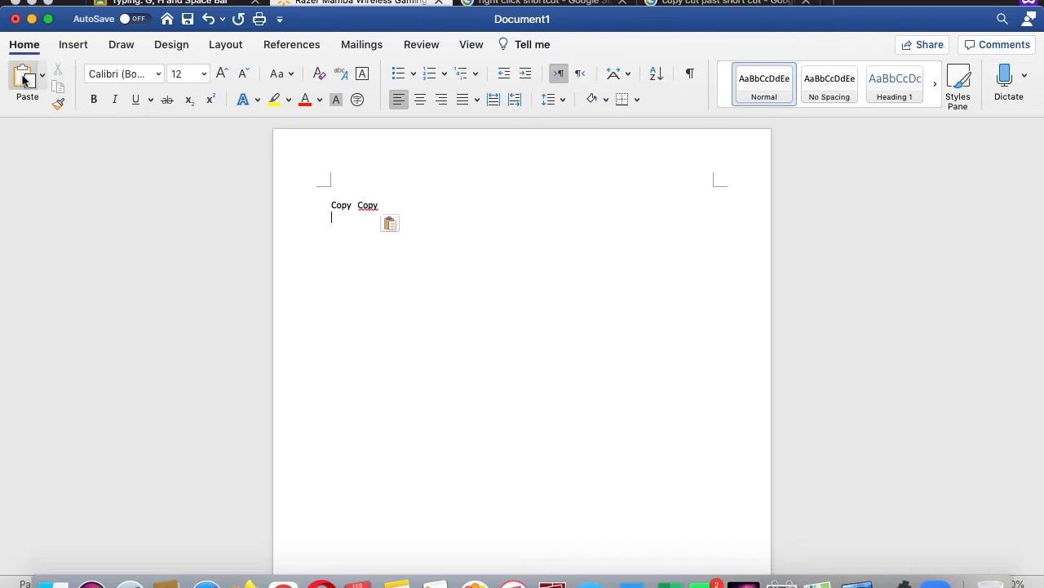
- Replace the existing text with "Cut", and cut that word and paste it back
click(315, 206)
key(BackSpace)
text(Cut)
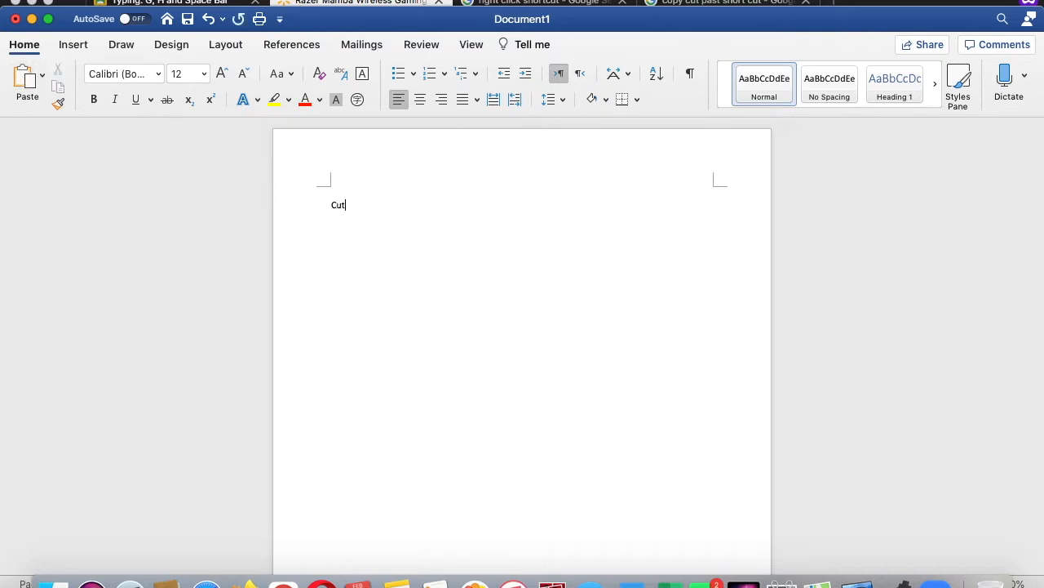
drag(359, 208, 329, 207)
click(58, 71)
click(24, 82)
- Enter the teacher's title and name on the first line and paste two copies of it below, separated by blank lines
text(niano)
click(302, 196)
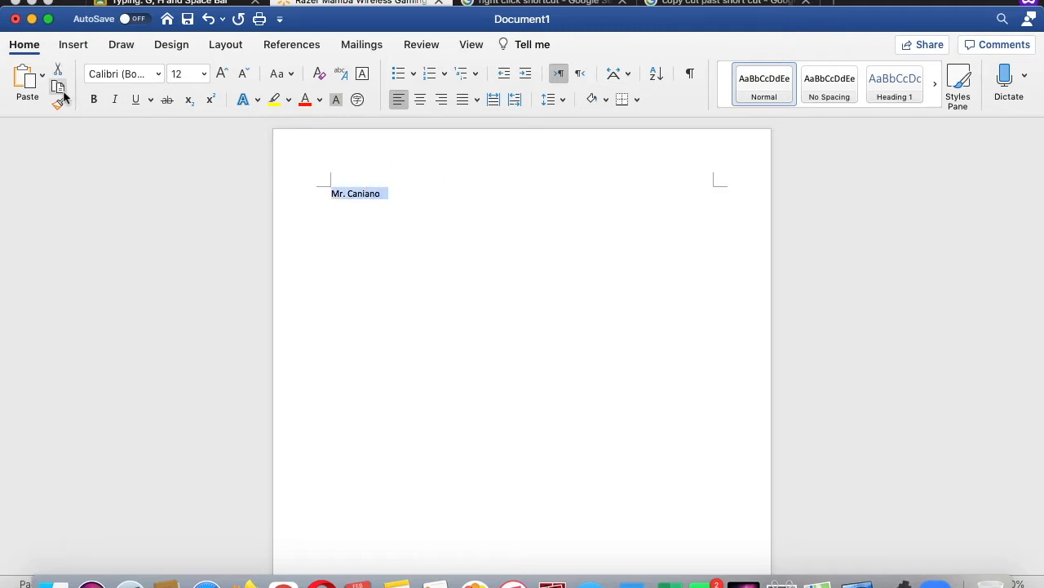
click(59, 91)
click(448, 196)
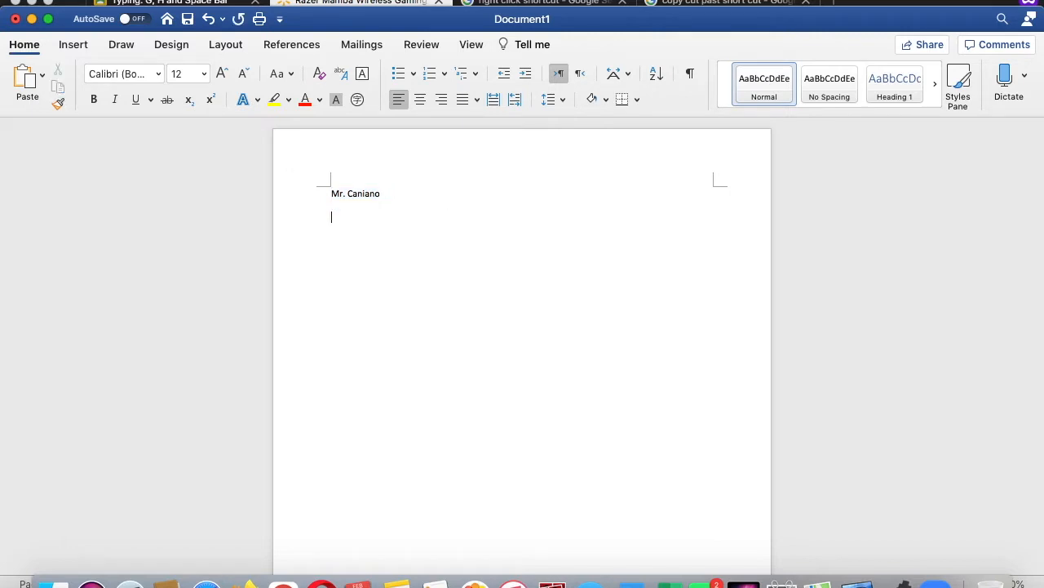
click(24, 77)
key(Return)
key(Return)
click(25, 78)
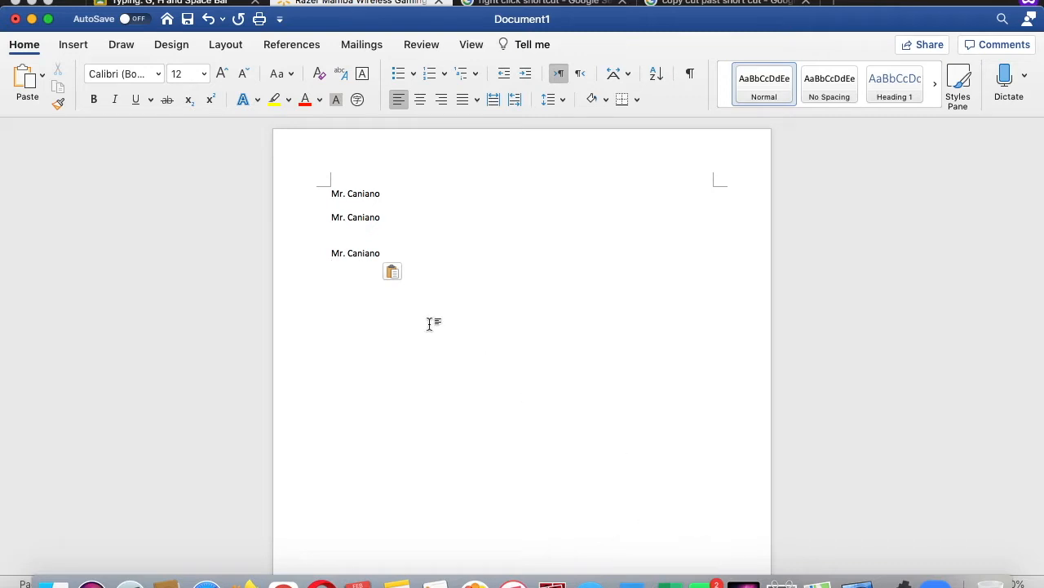
- Cut all three name lines together and paste them back further down the page
triple_click(289, 196)
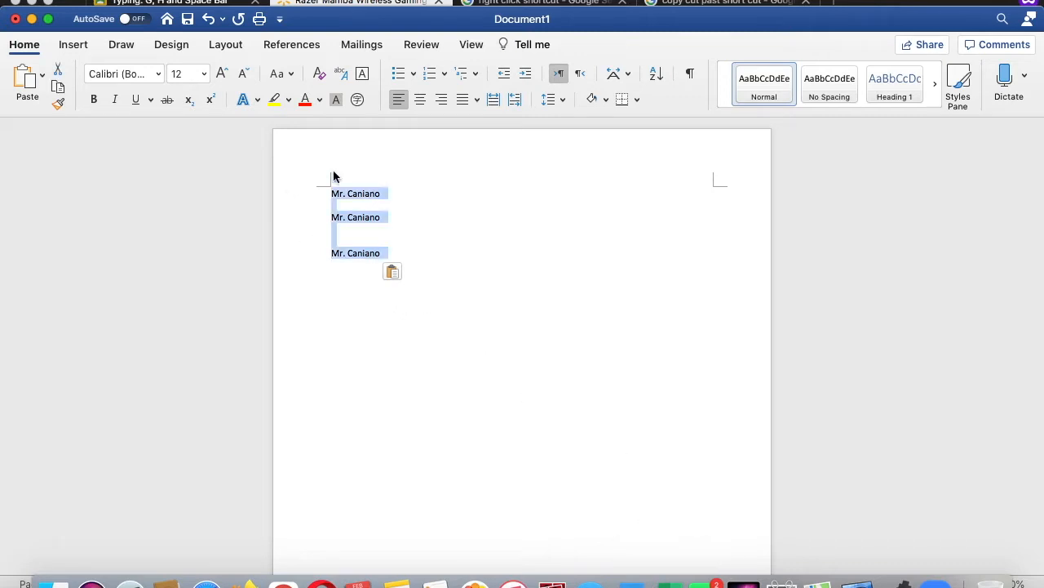
click(64, 71)
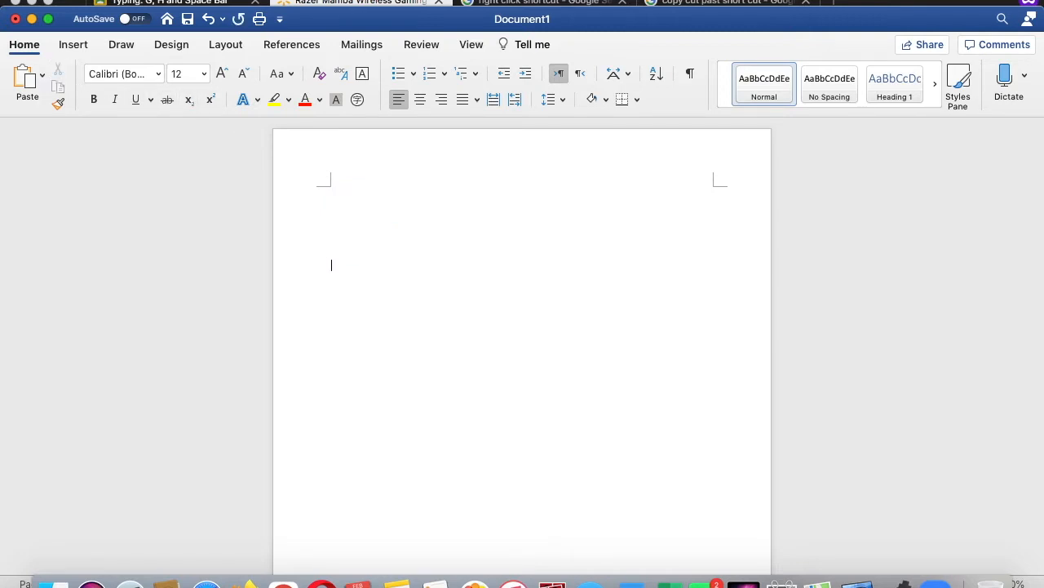
click(26, 80)
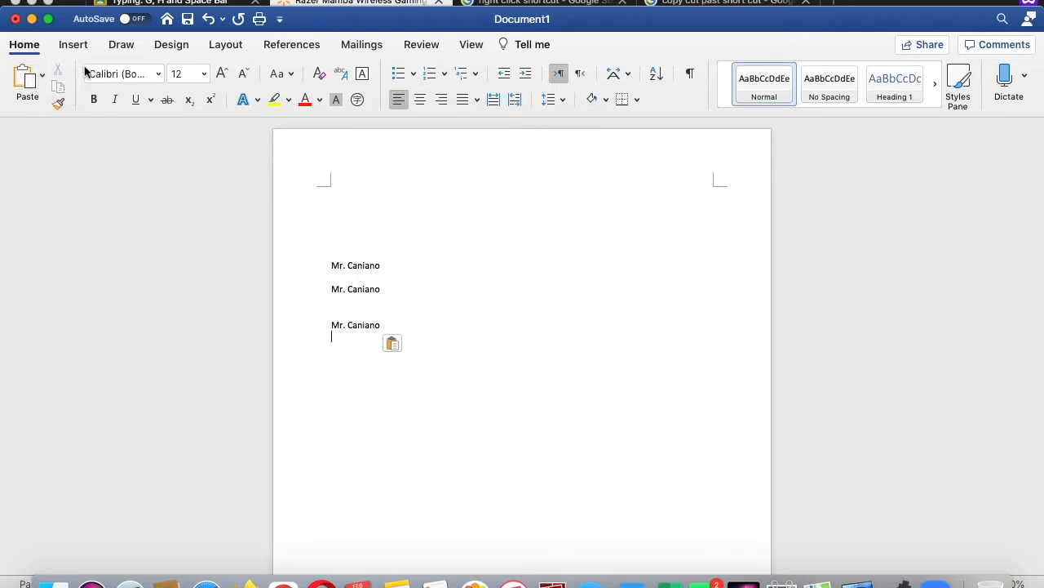
- Revisit the mouse photo in the browser, and copy the three name lines in Word and paste them at the end of the last one
drag(392, 320, 313, 272)
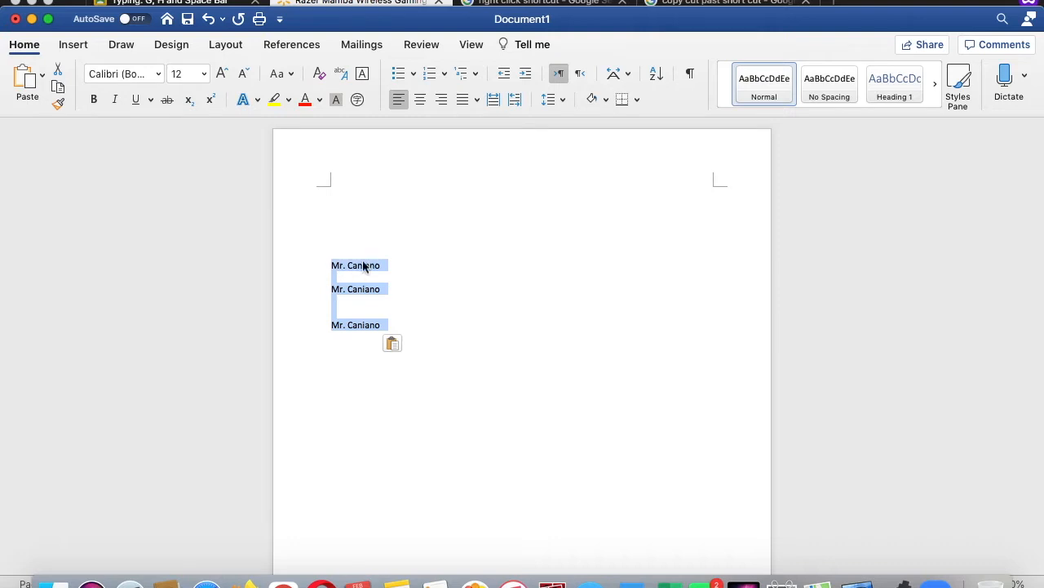
click(359, 5)
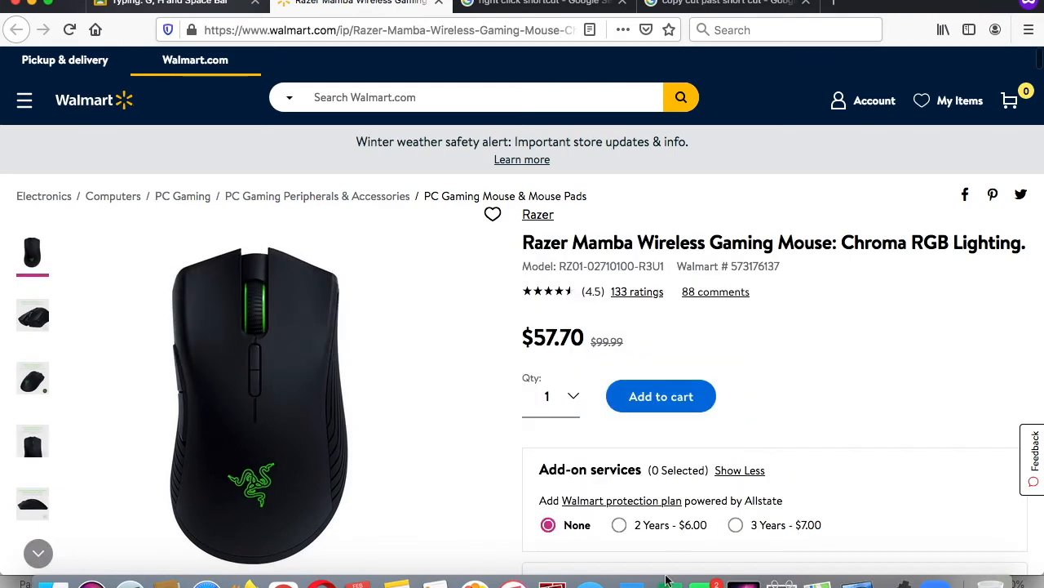
click(628, 582)
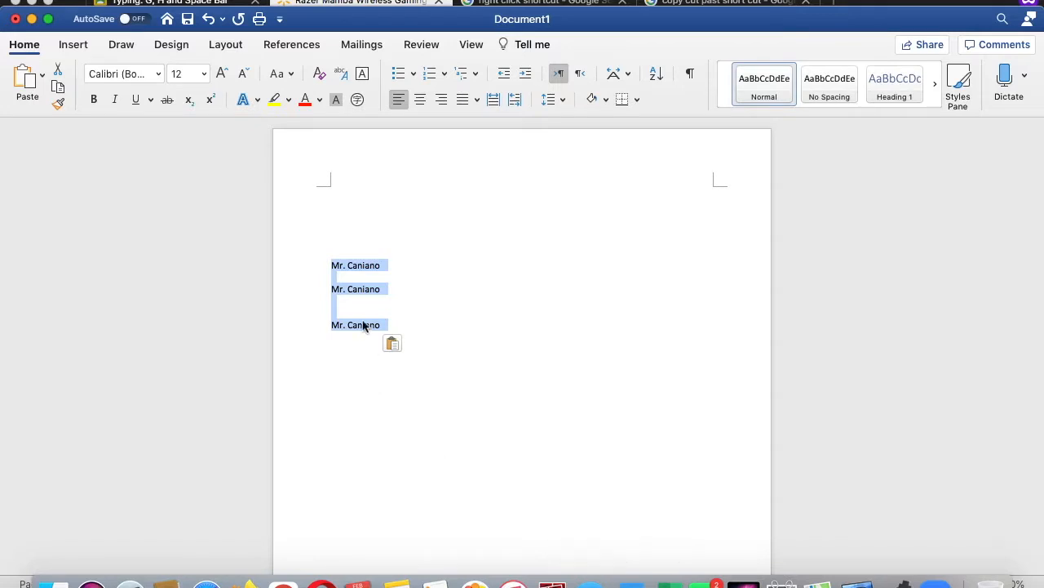
right_click(349, 269)
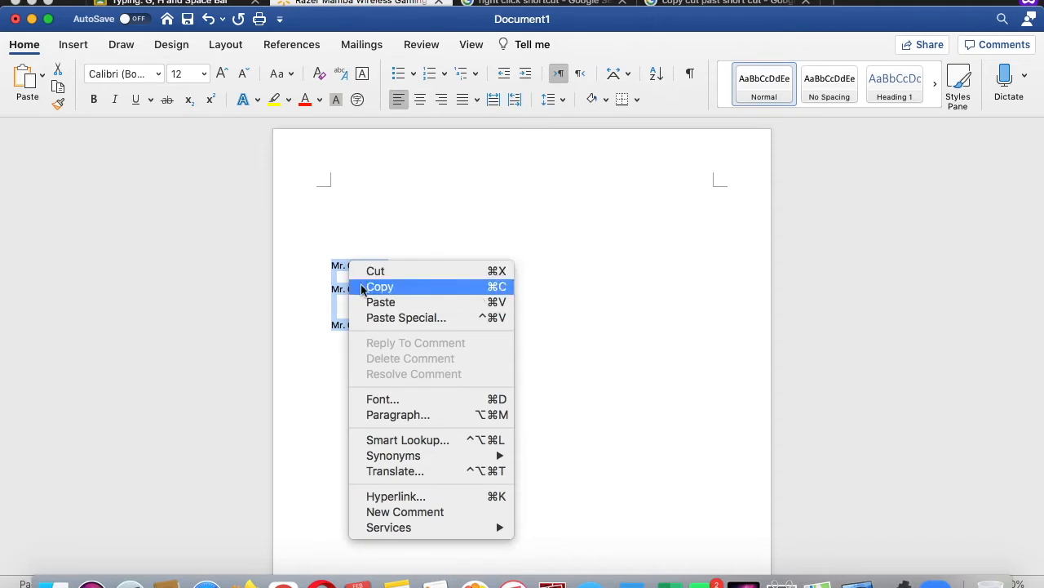
click(369, 291)
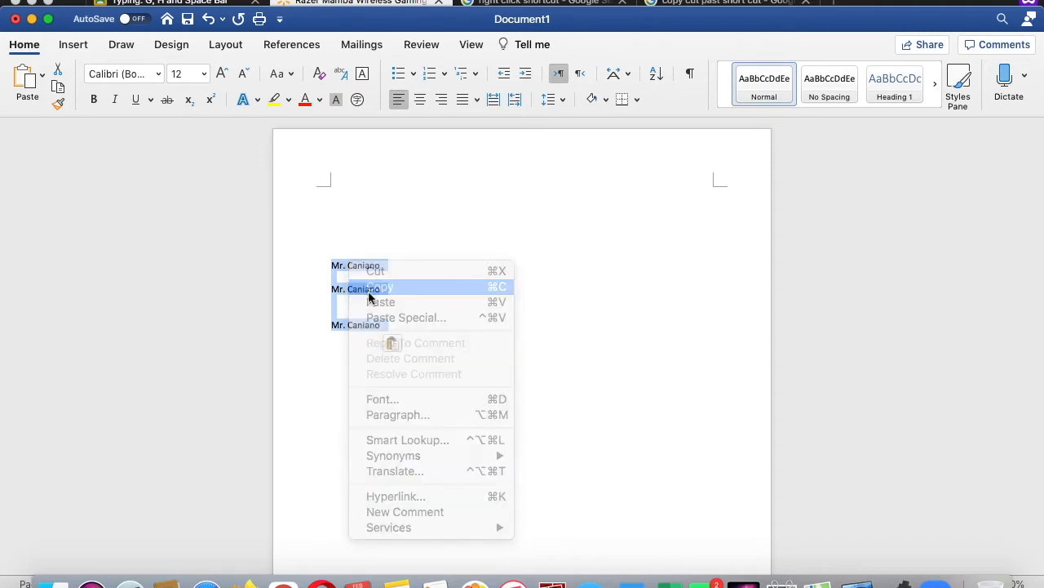
click(418, 326)
key(Return)
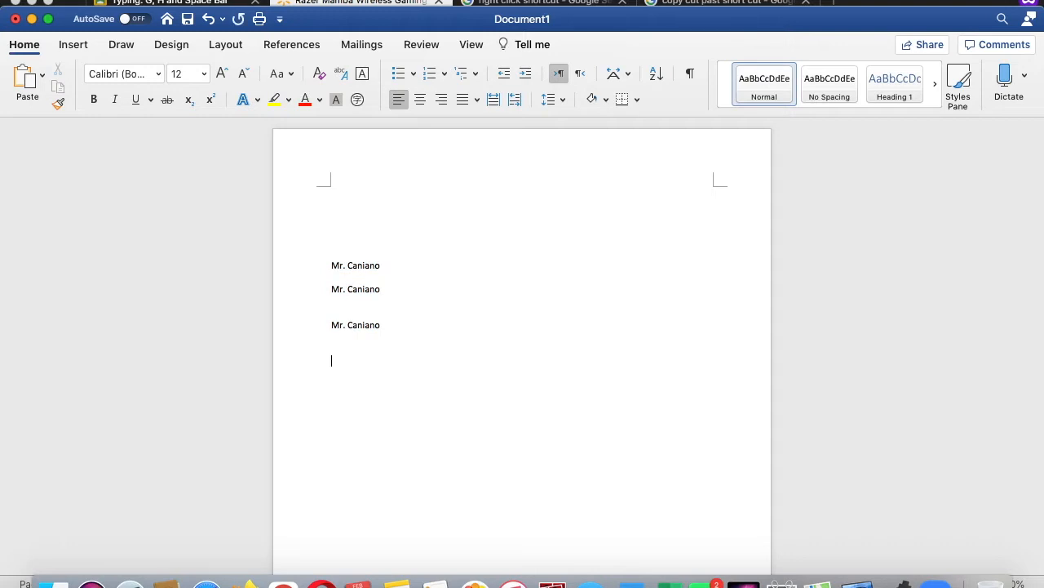
right_click(419, 327)
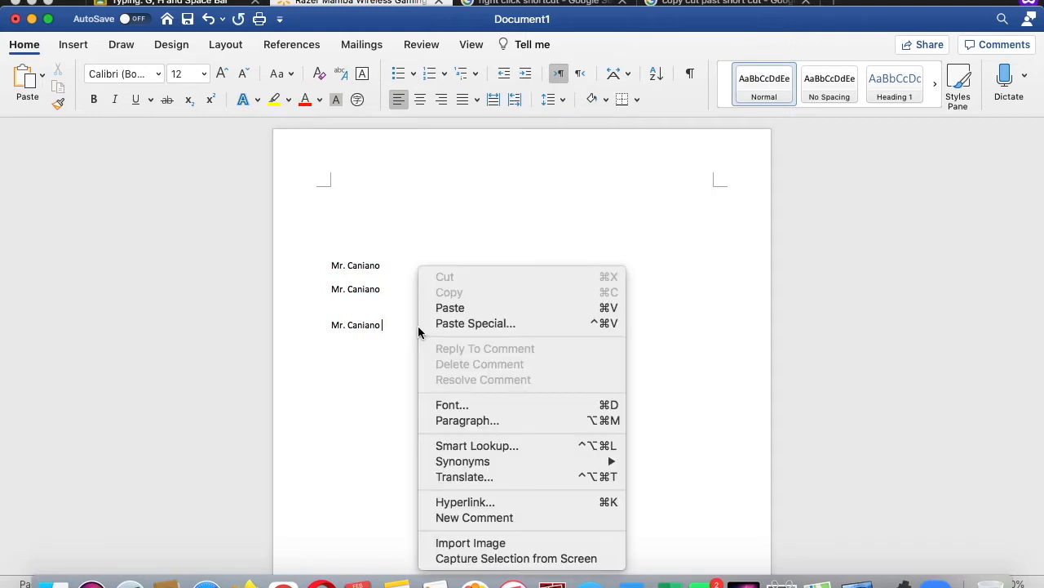
click(471, 312)
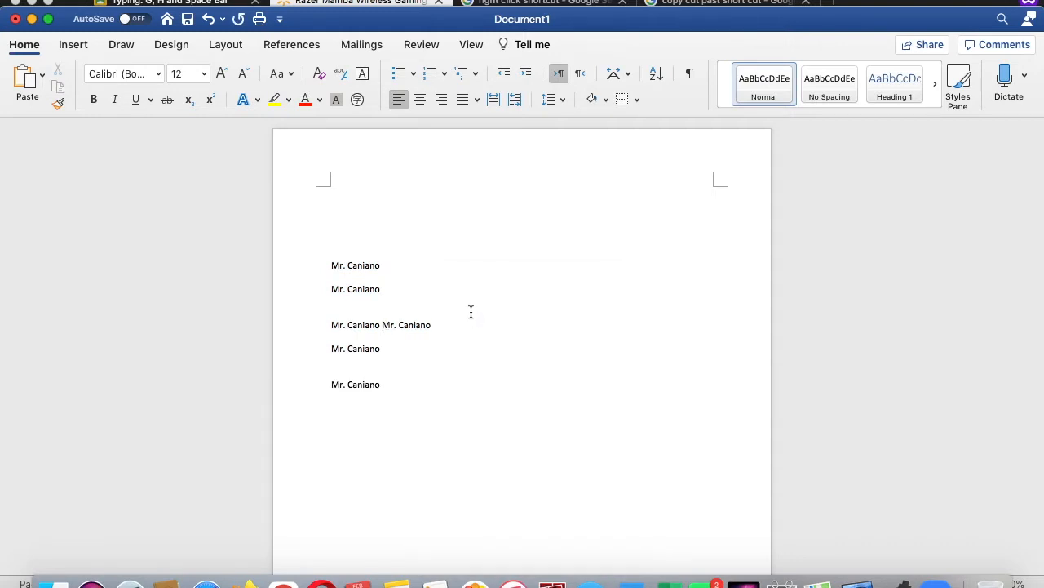
- Cut the whole block of name lines and paste it back at the same place
drag(407, 392, 314, 271)
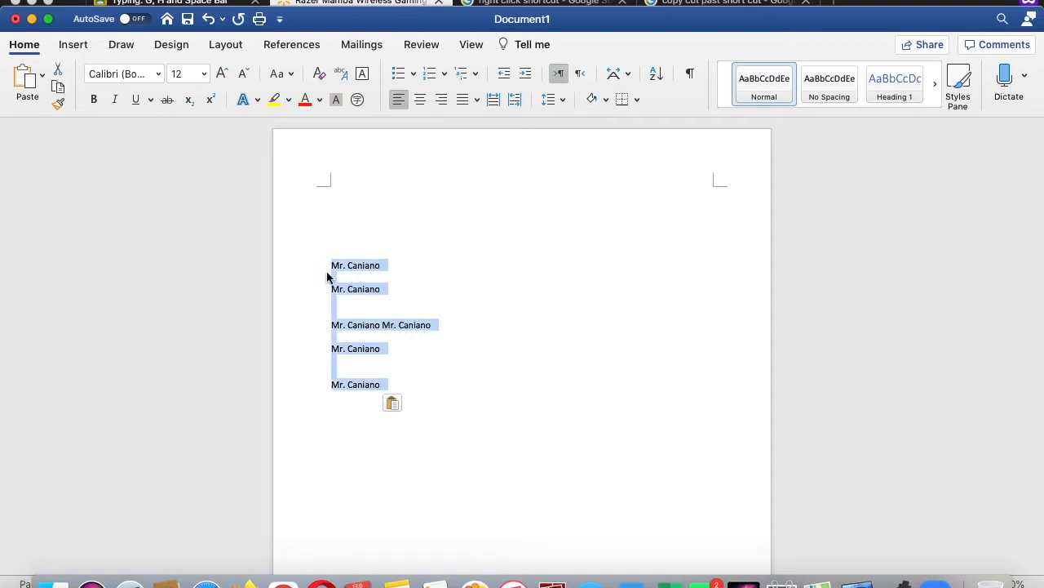
right_click(372, 265)
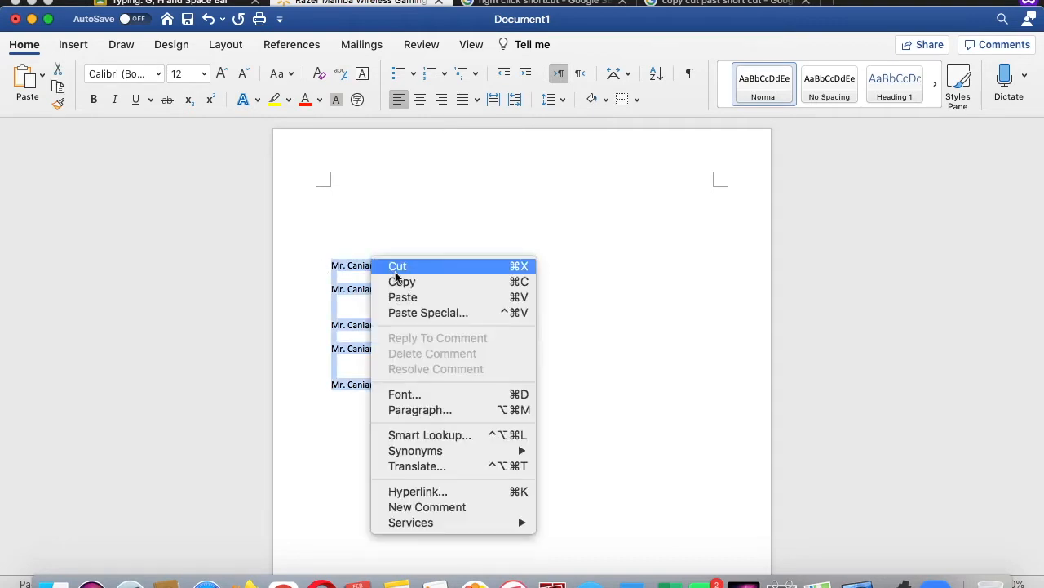
click(395, 272)
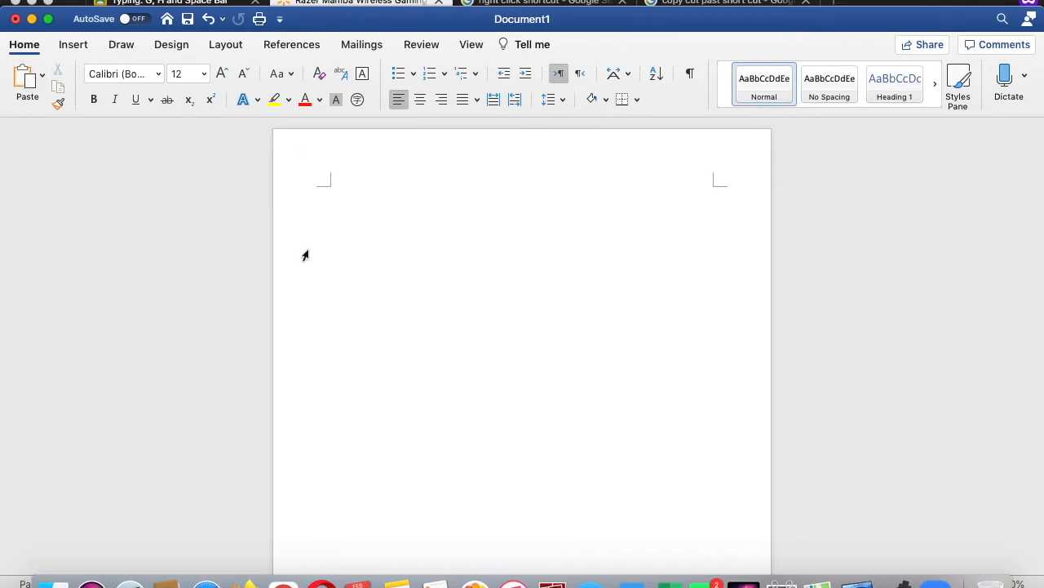
right_click(332, 269)
click(364, 302)
- Switch to the browser and close the Razer mouse and right-click shortcut pages, leaving the copy and cut shortcut image search showing
click(333, 4)
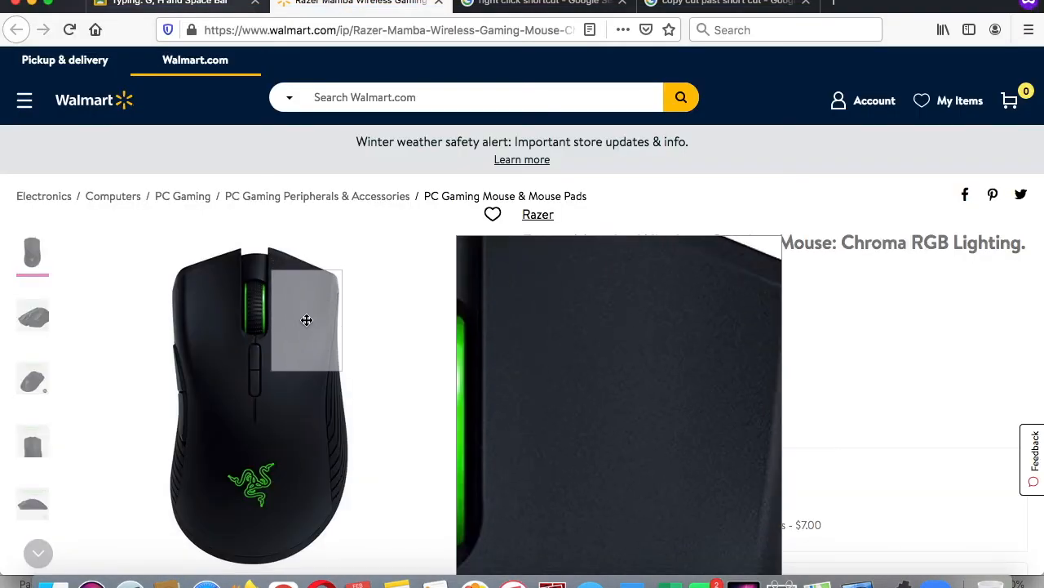
click(439, 3)
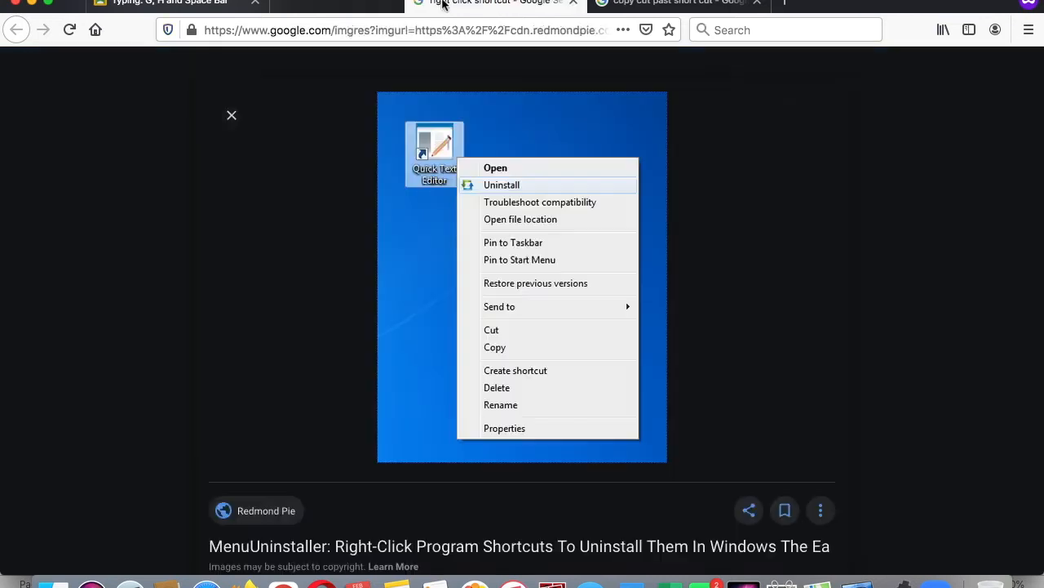
click(440, 3)
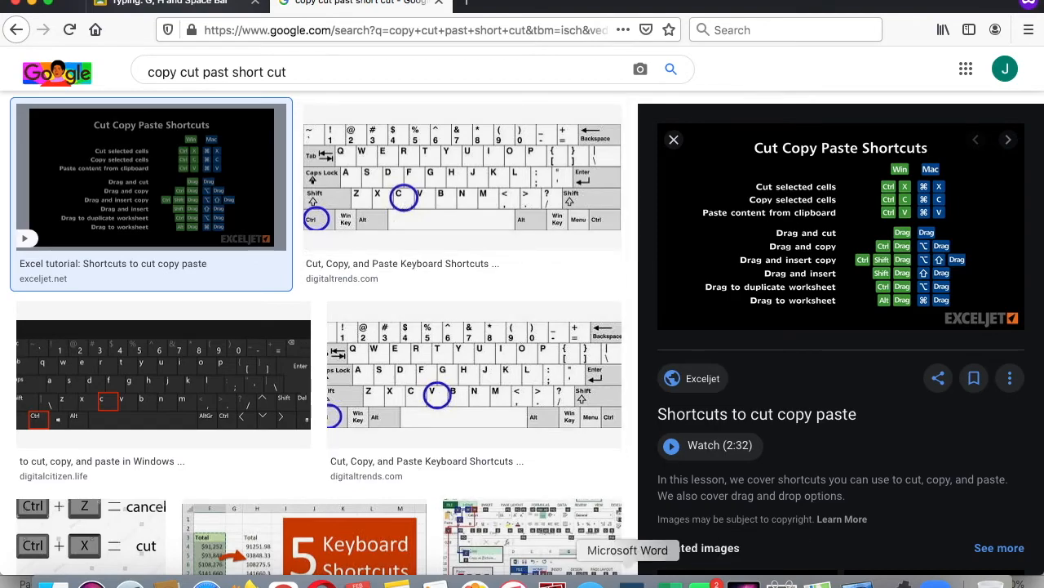
- Return to Word and replace all name lines below the first with one pasted copy of the first name line
click(629, 583)
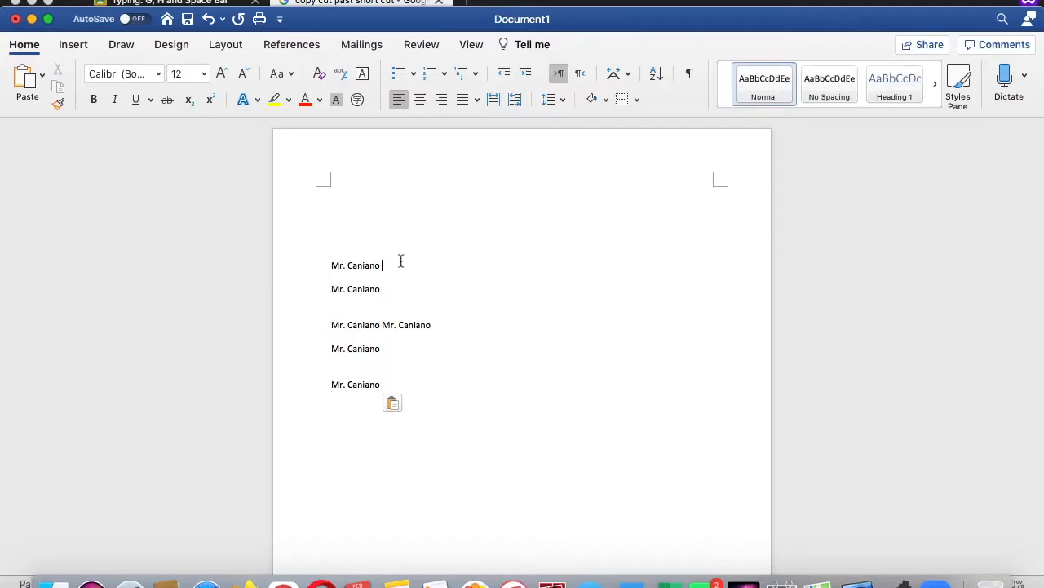
click(303, 261)
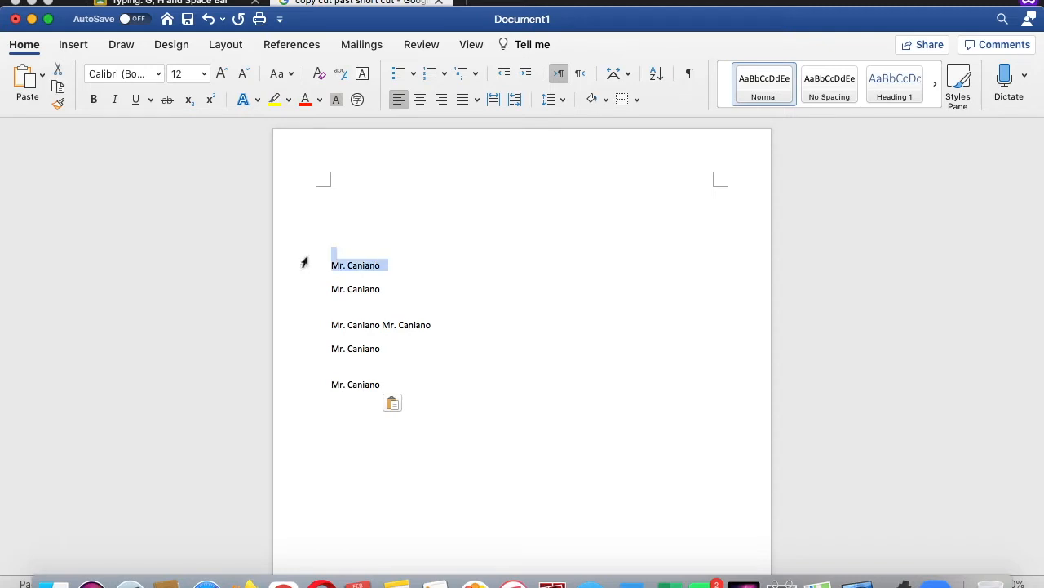
click(387, 374)
drag(390, 389, 327, 291)
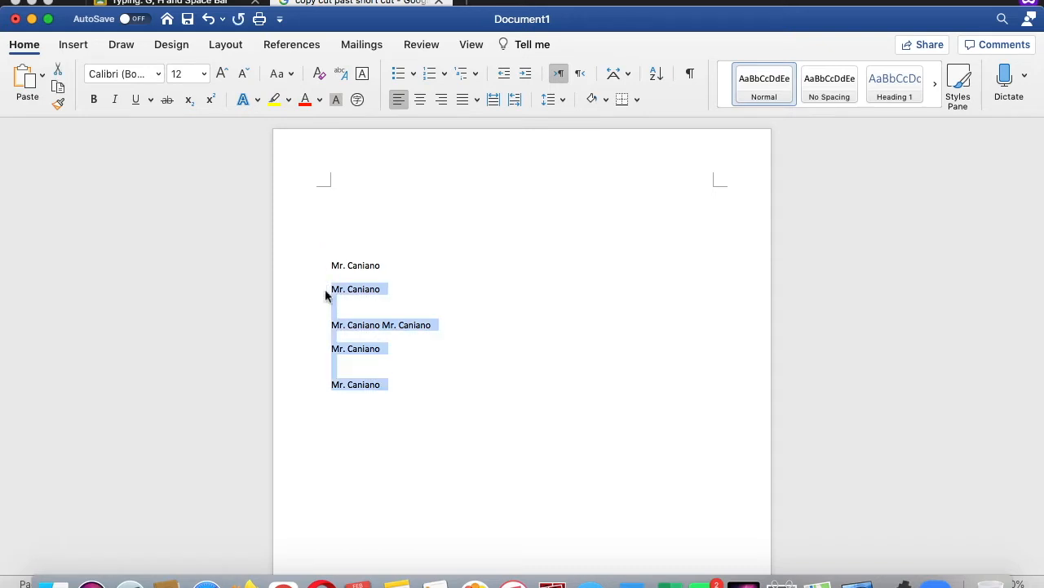
key(super+x)
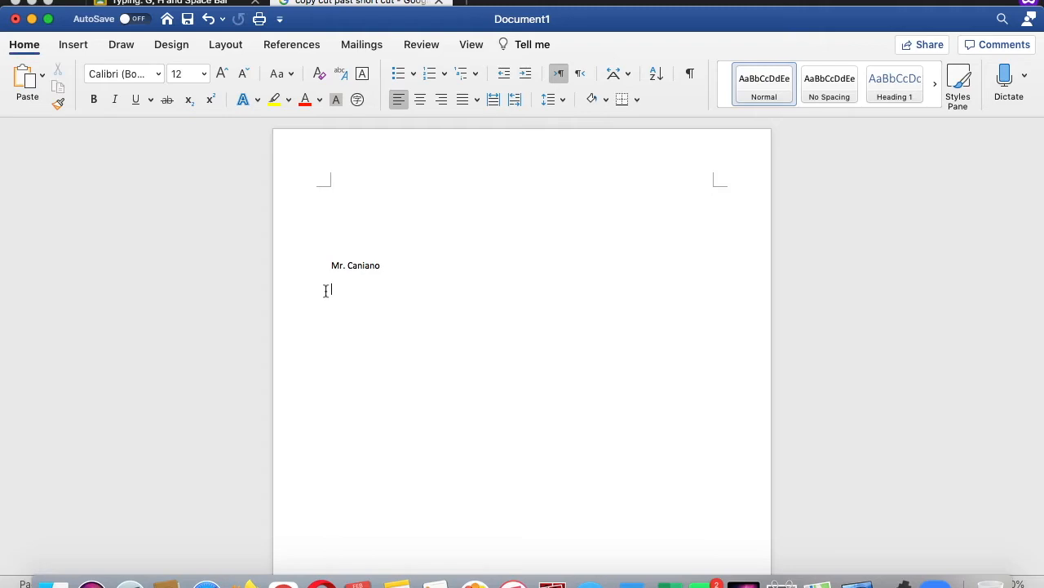
key(super+v)
- Review the cut, copy and paste keyboard shortcut chart in the browser and return to the Word document
click(340, 2)
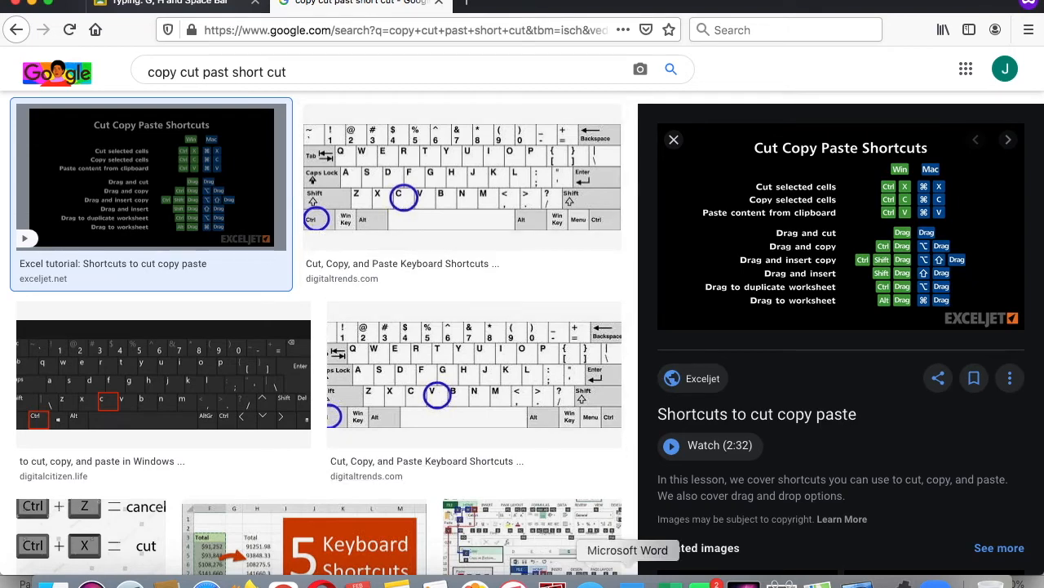
click(628, 580)
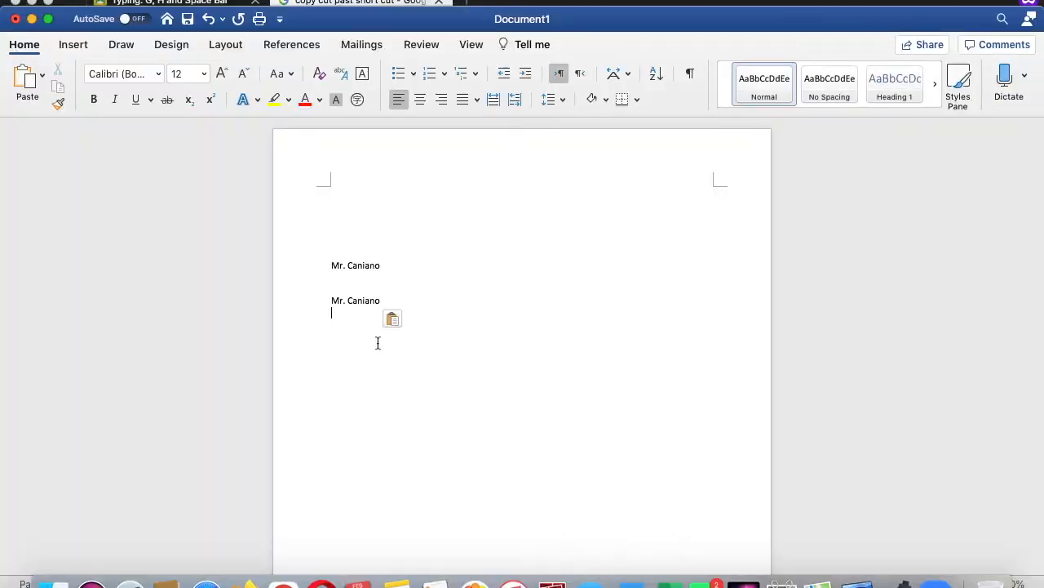
- Copy both name lines with their blank lines and paste the copy on a new line below them
drag(378, 343, 319, 263)
key(super+c)
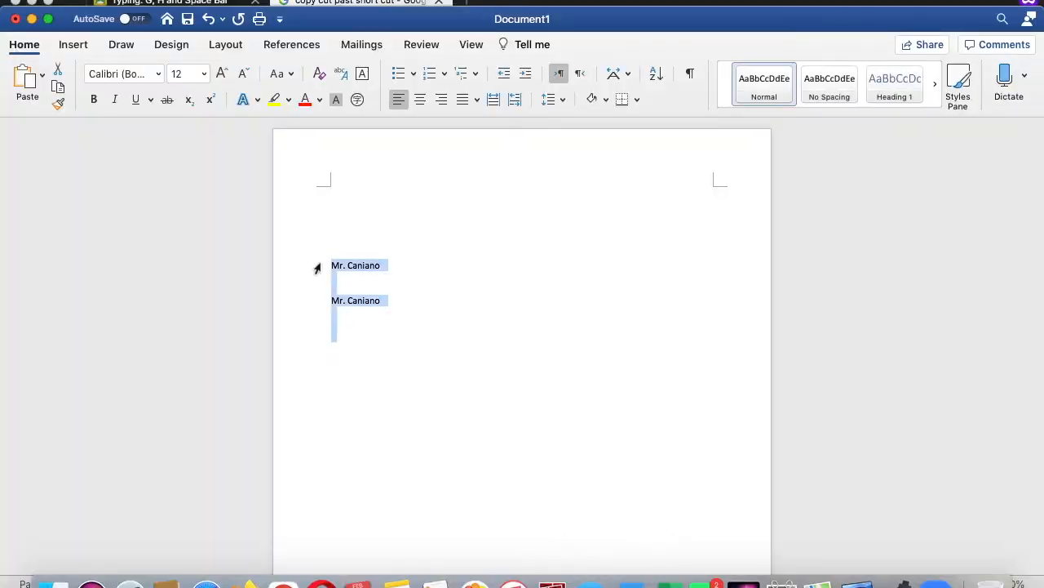
click(408, 311)
key(Return)
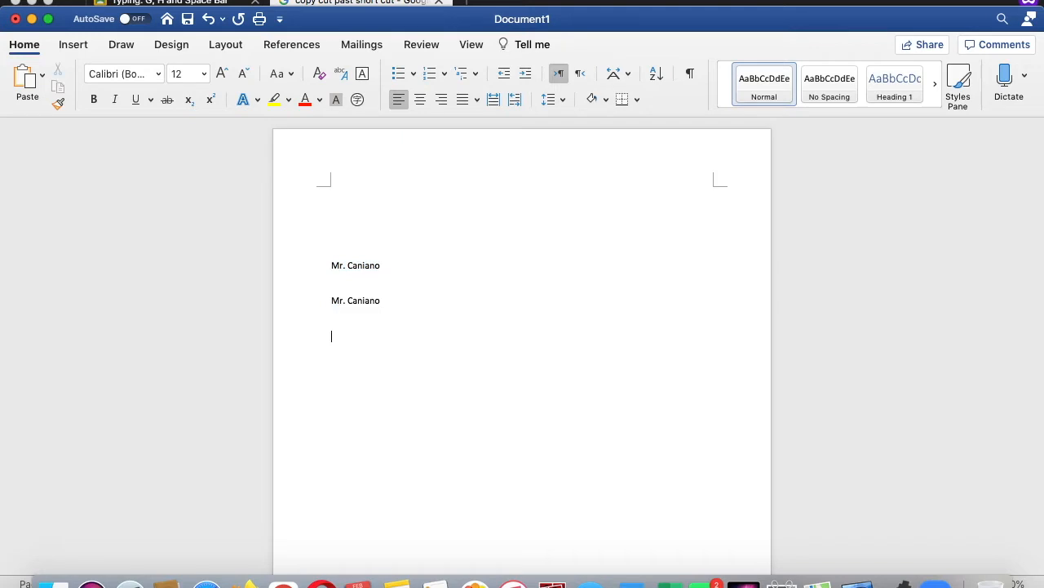
key(super+v)
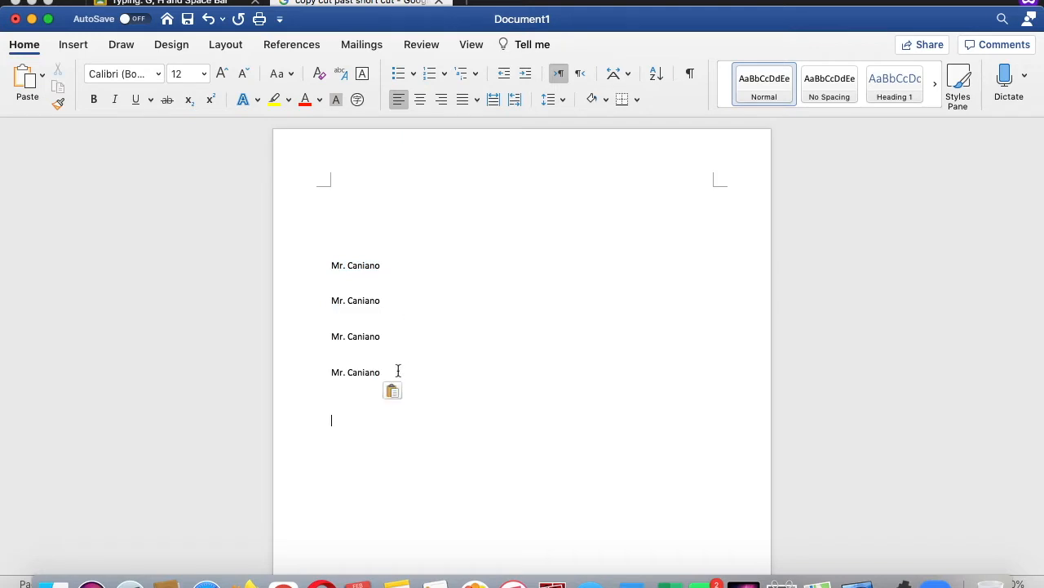
- Cut all four name lines together and paste them back at the same place
drag(397, 372, 309, 233)
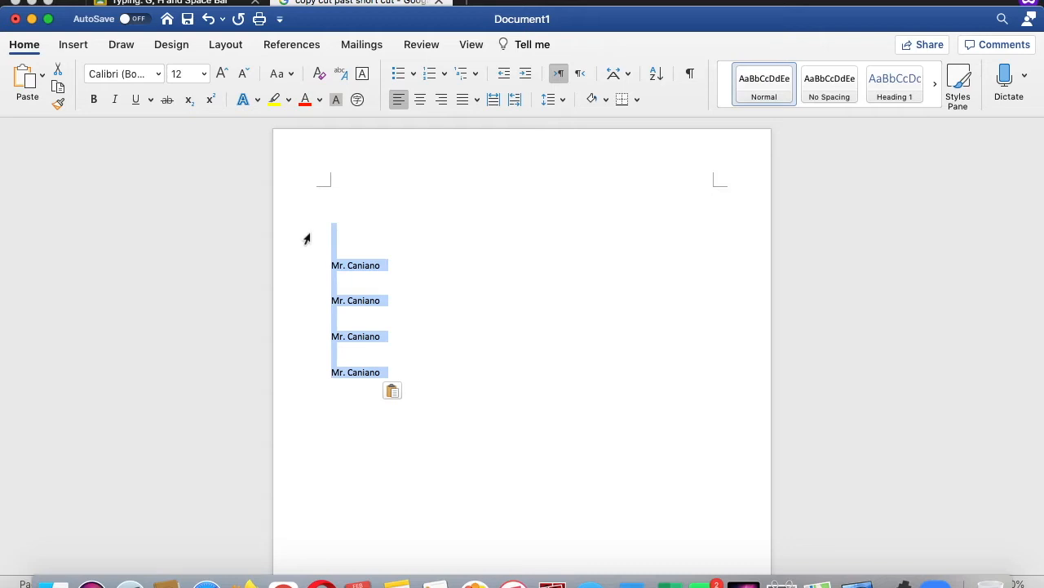
key(super+x)
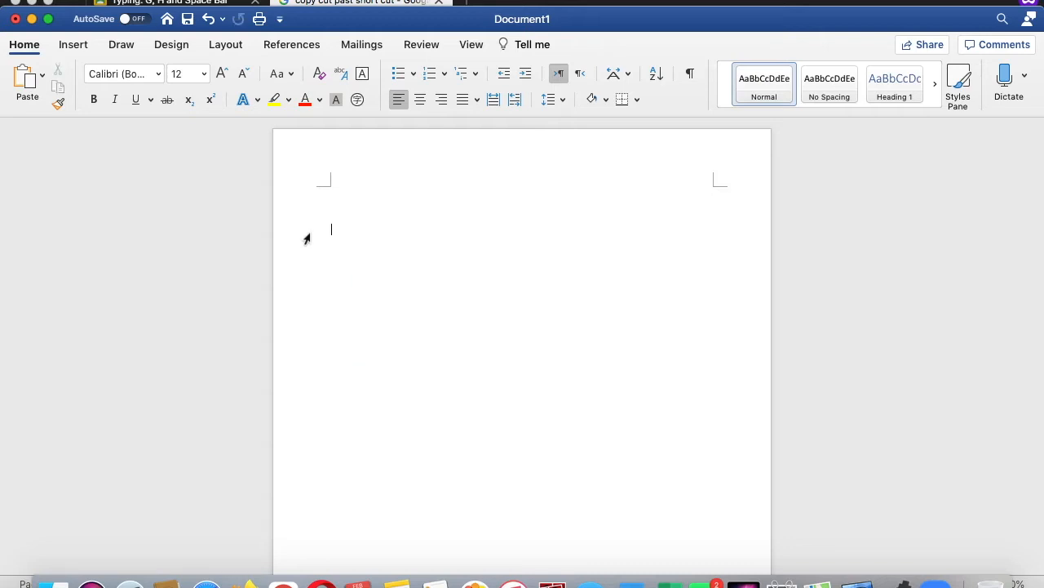
key(super+v)
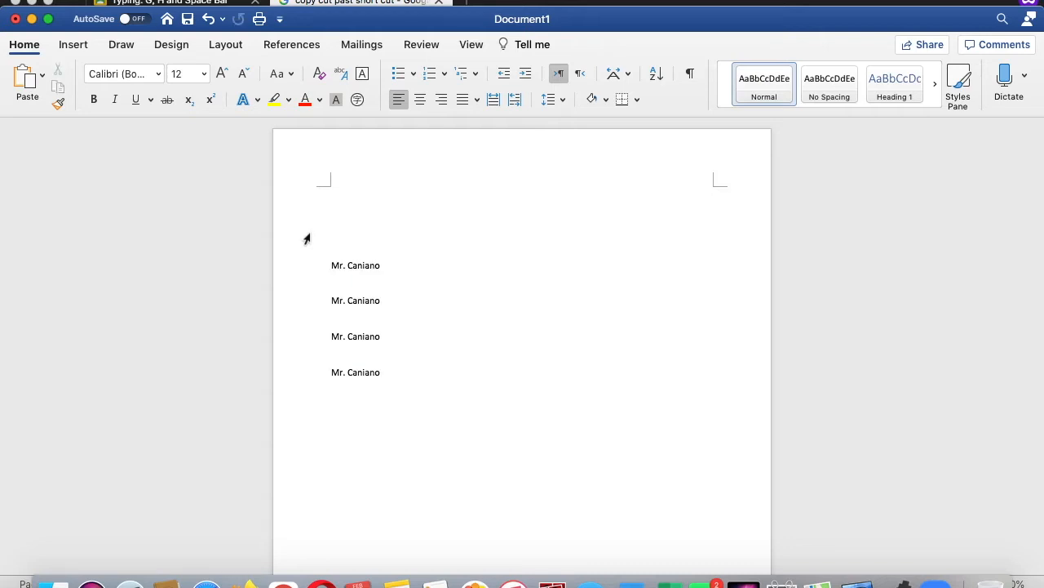
- Review the shortcut chart in the browser, return to Word and cut the document's entire contents
click(335, 4)
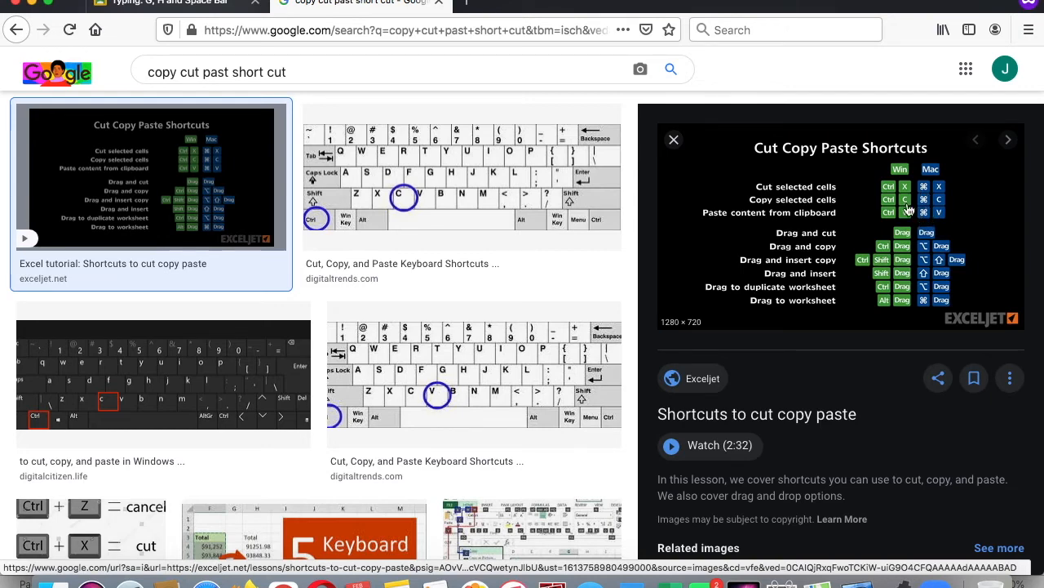
click(630, 582)
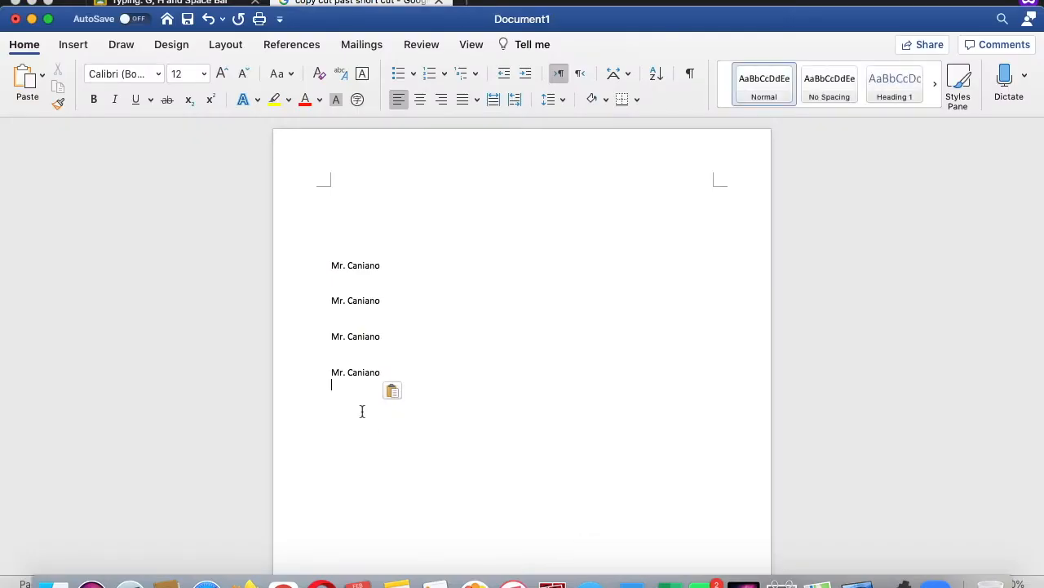
key(super+a)
key(super+x)
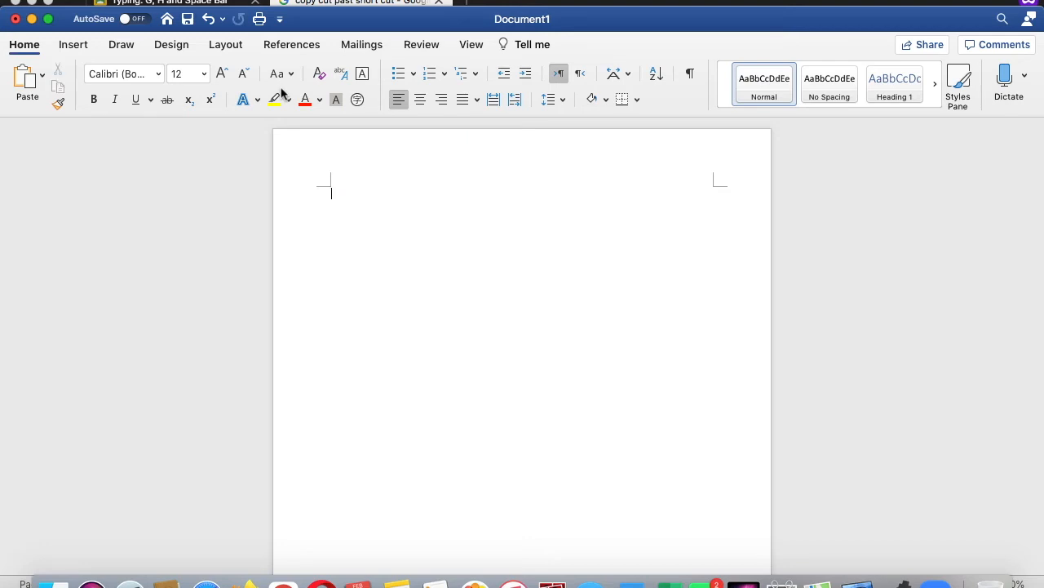
- Set the text format on the empty page to Times New Roman, size 20, red and centred
click(222, 77)
click(222, 76)
click(222, 76)
click(222, 77)
click(158, 73)
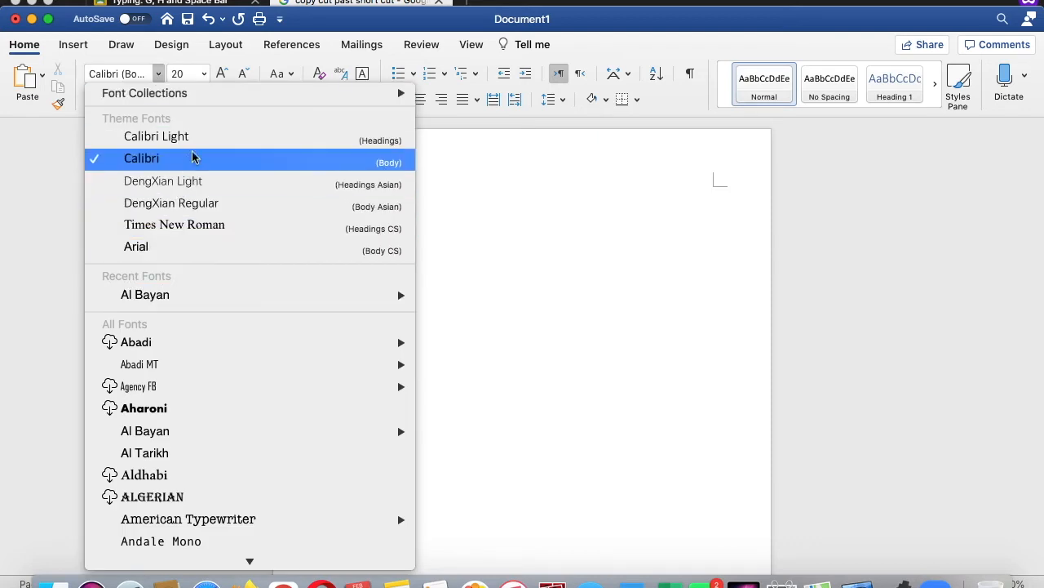
click(205, 225)
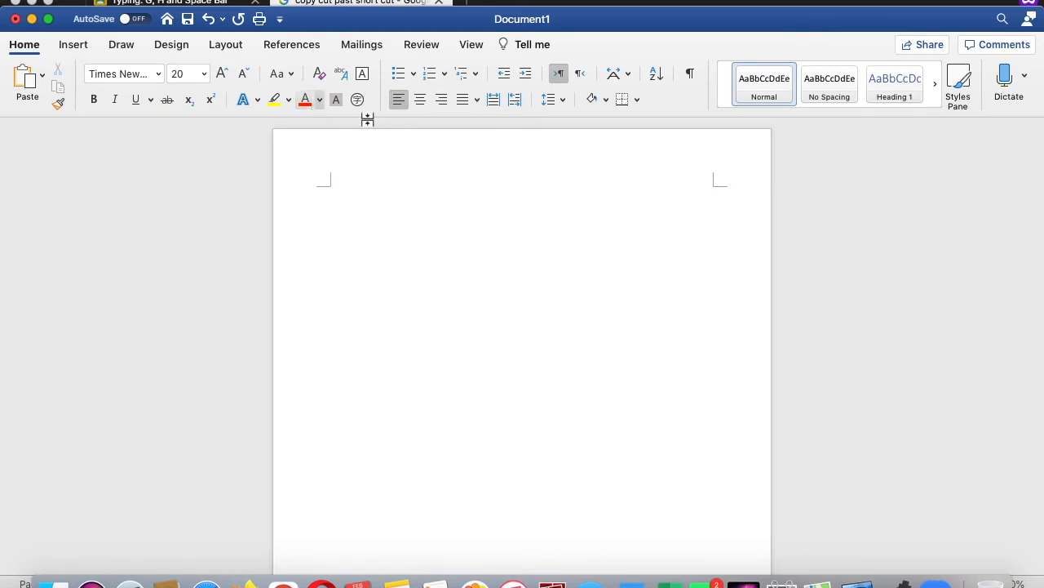
click(421, 99)
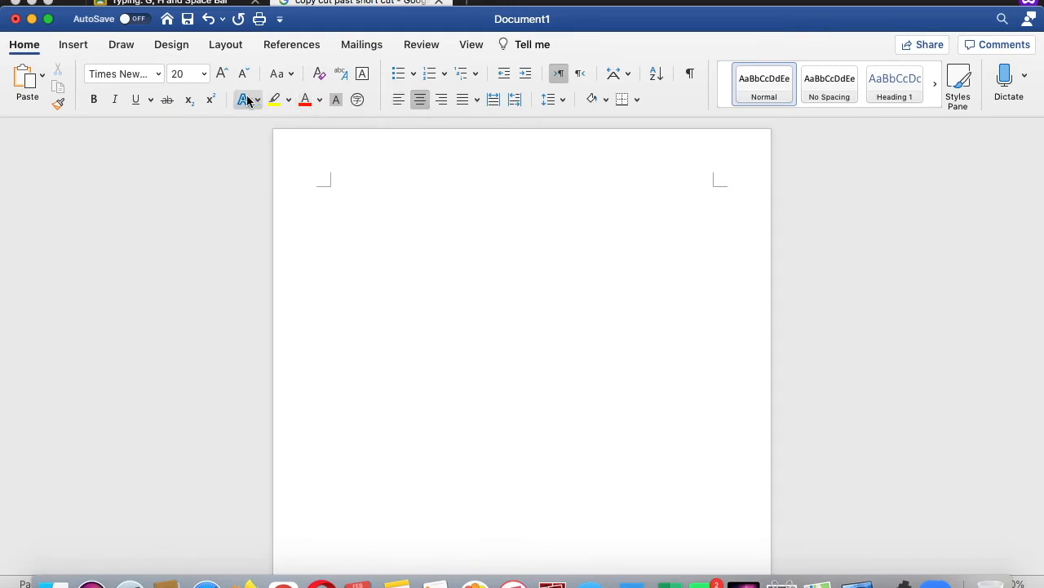
- Enter the title "My Favorite Move" and start a new line below it
text(My Fa)
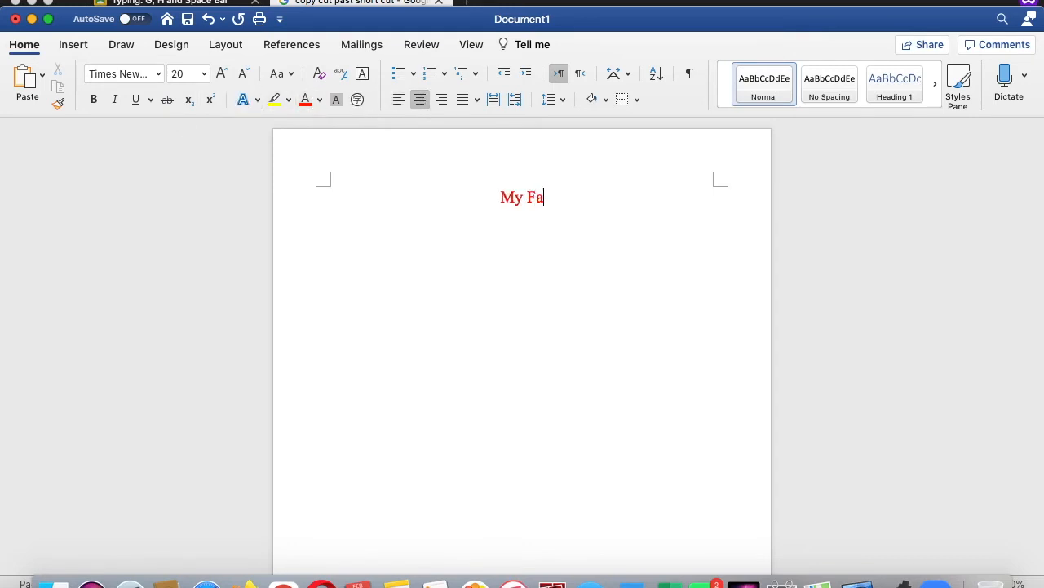
text(vorite Move)
key(Return)
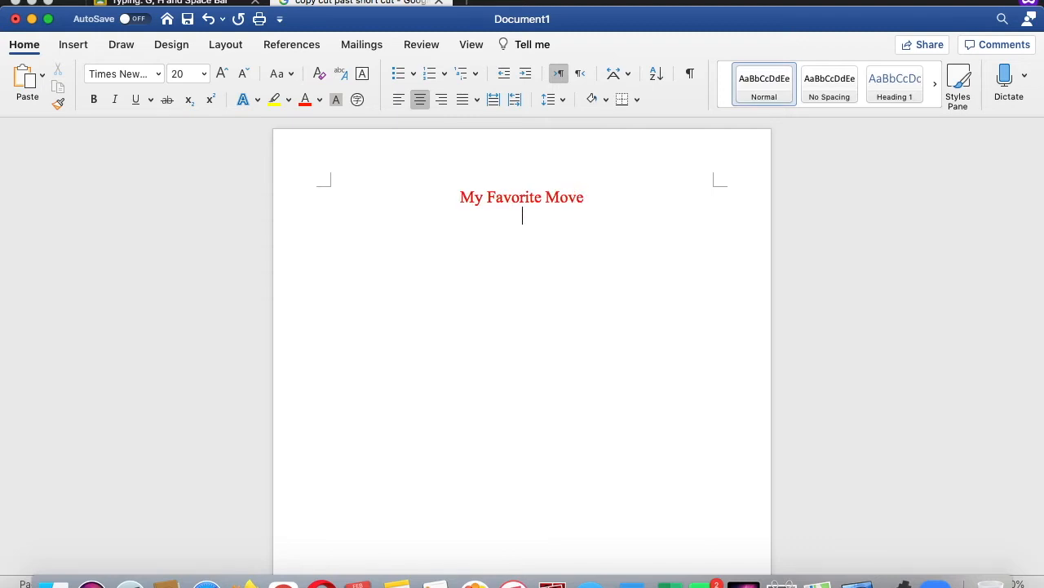
- Left-align the line below the title at size 16 and enter the indented sentence "My favorite movie is Spiderman."
click(400, 101)
click(243, 74)
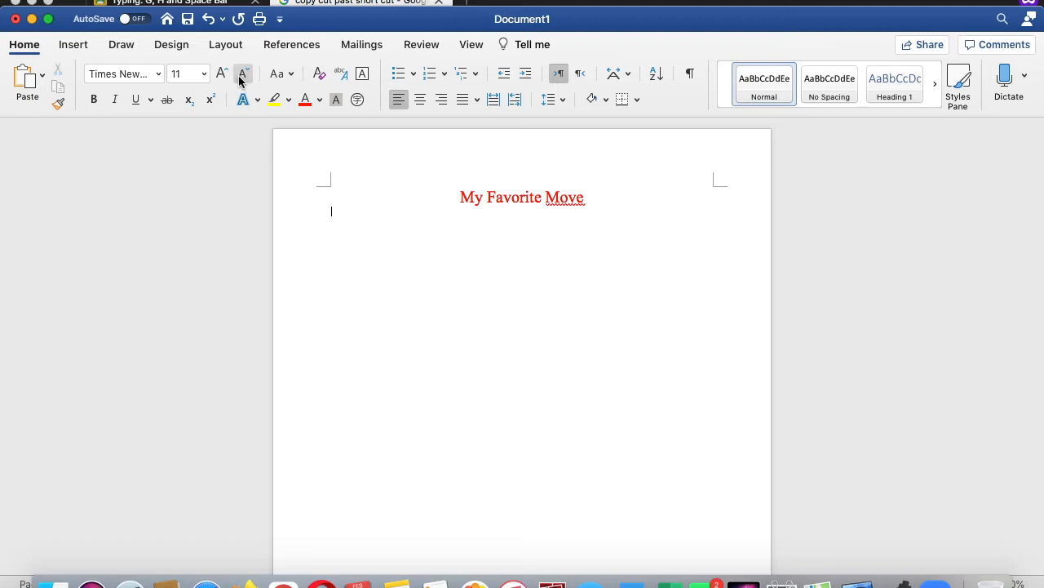
click(241, 75)
click(222, 74)
click(222, 73)
click(222, 74)
click(222, 74)
key(Tab)
text(My favorite movie is Spiderman.)
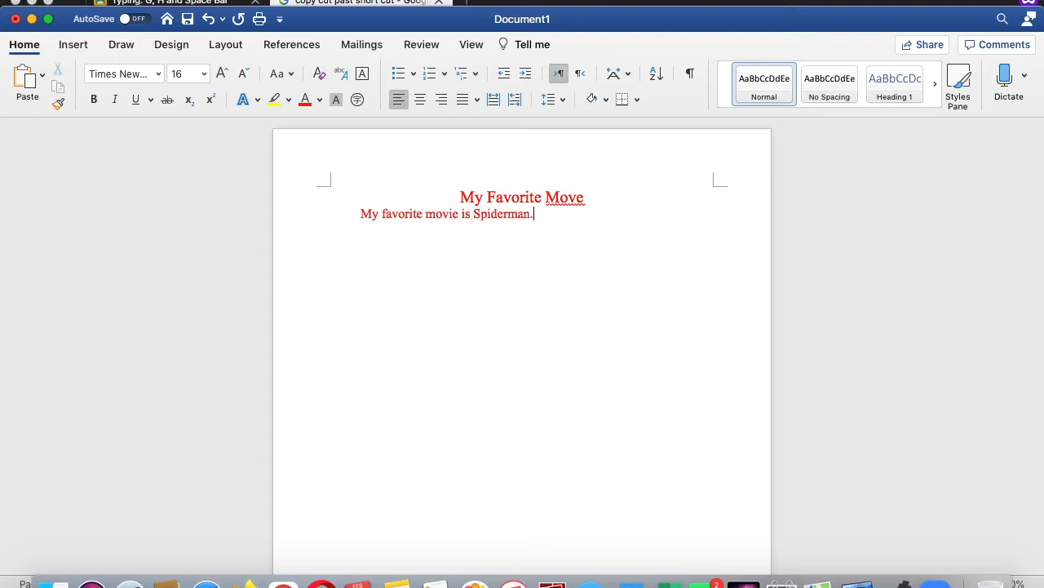
- Correct the title's last word to "Movie" and add a blank line below the title
click(578, 197)
text(i)
key(Return)
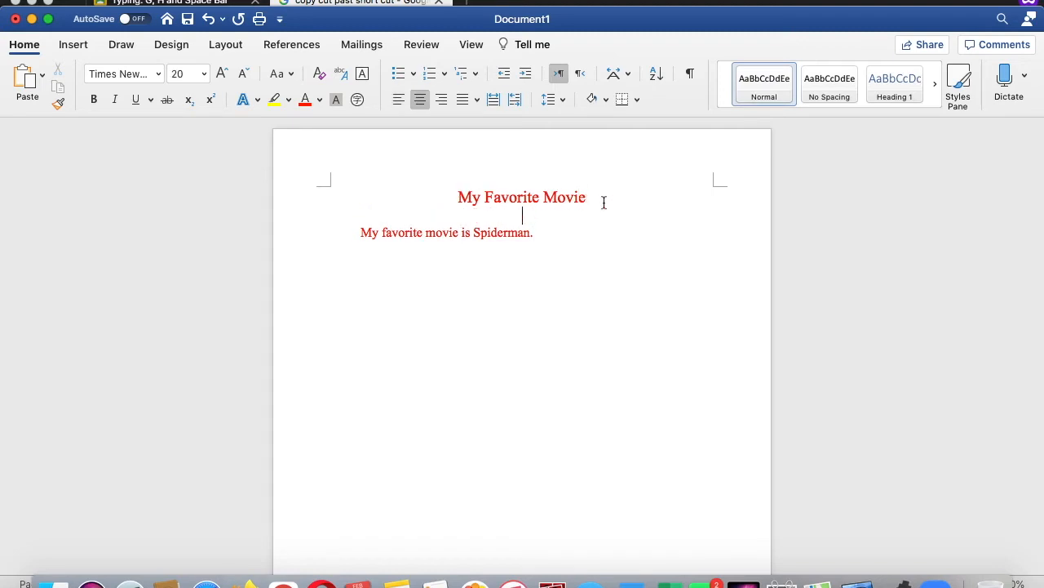
- Italicize the word "Spiderman" in the first sentence
click(568, 241)
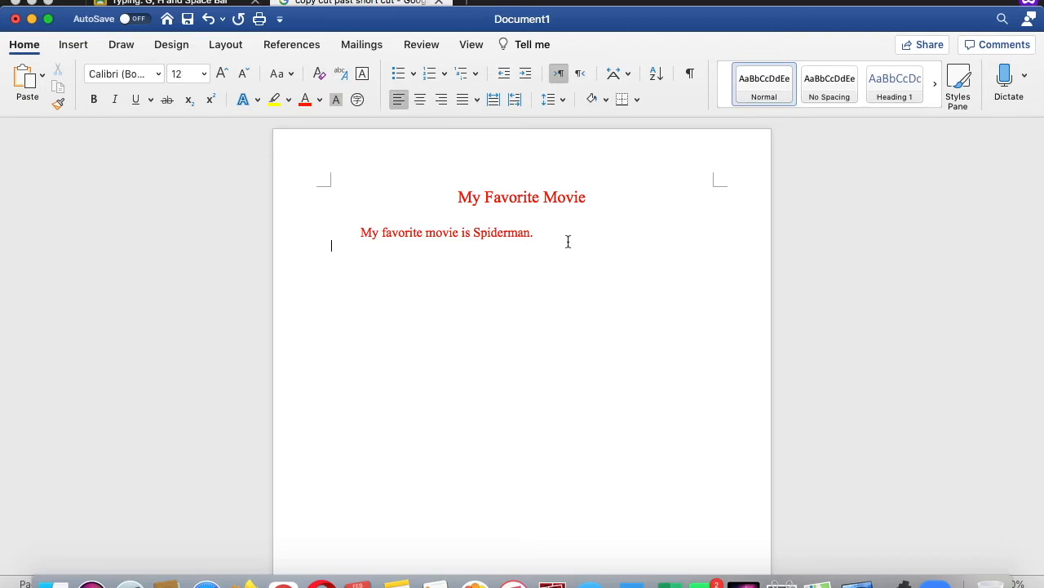
drag(476, 235, 529, 237)
click(529, 238)
drag(528, 234, 476, 235)
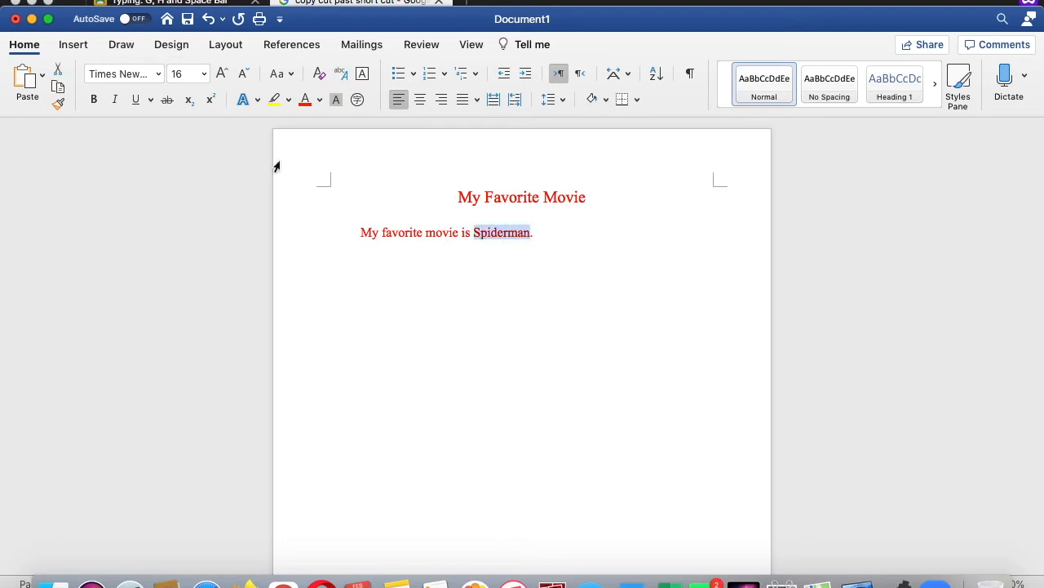
click(119, 102)
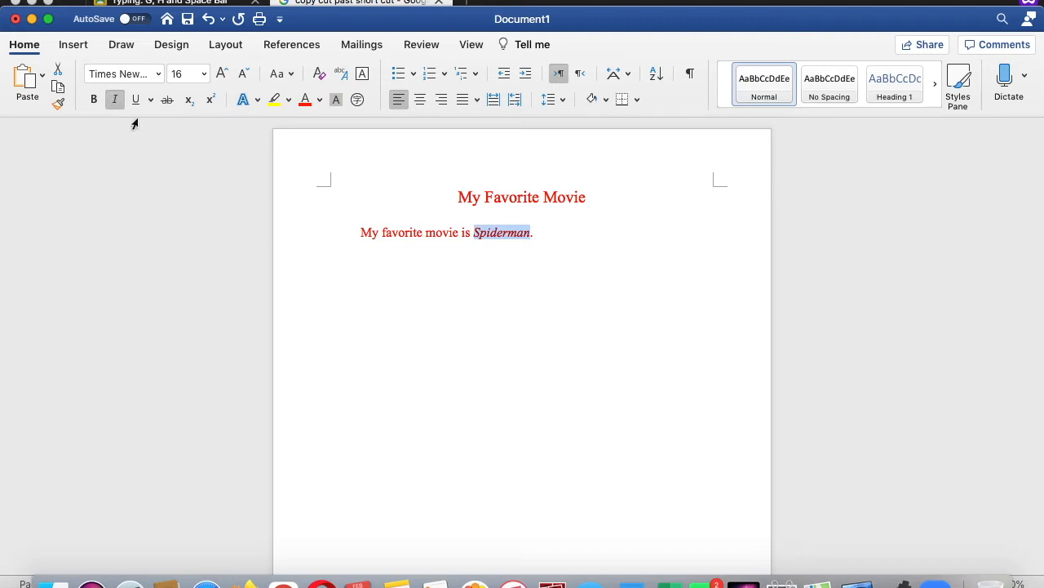
click(565, 310)
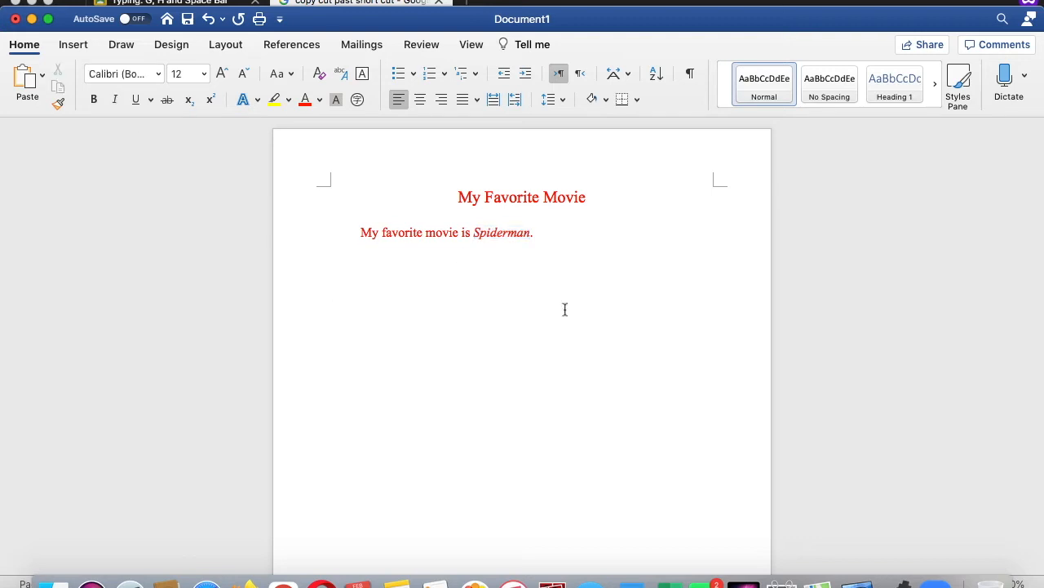
- Copy the italic word "Spiderman" without its period
drag(473, 235, 530, 237)
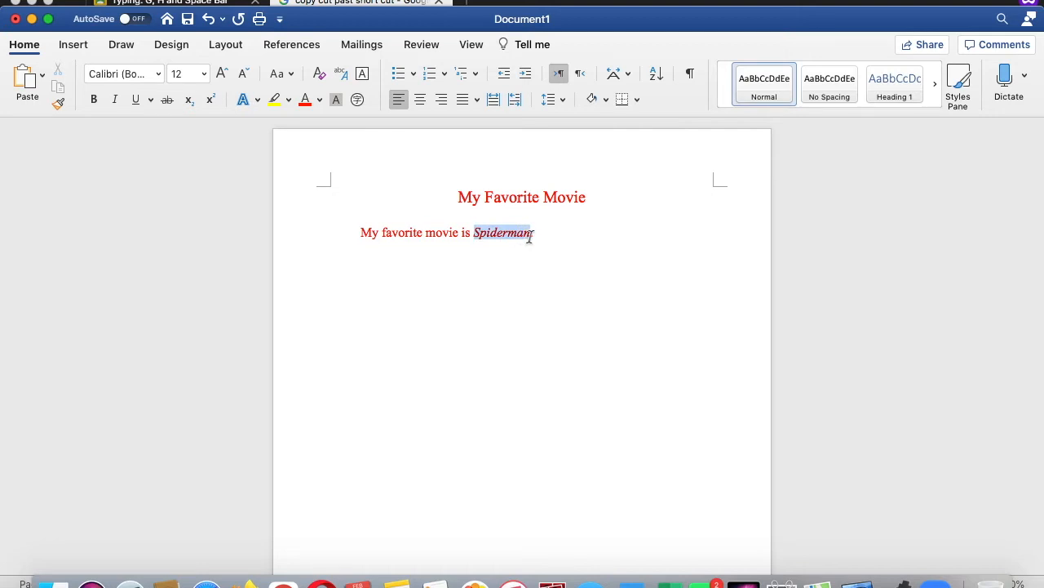
right_click(530, 238)
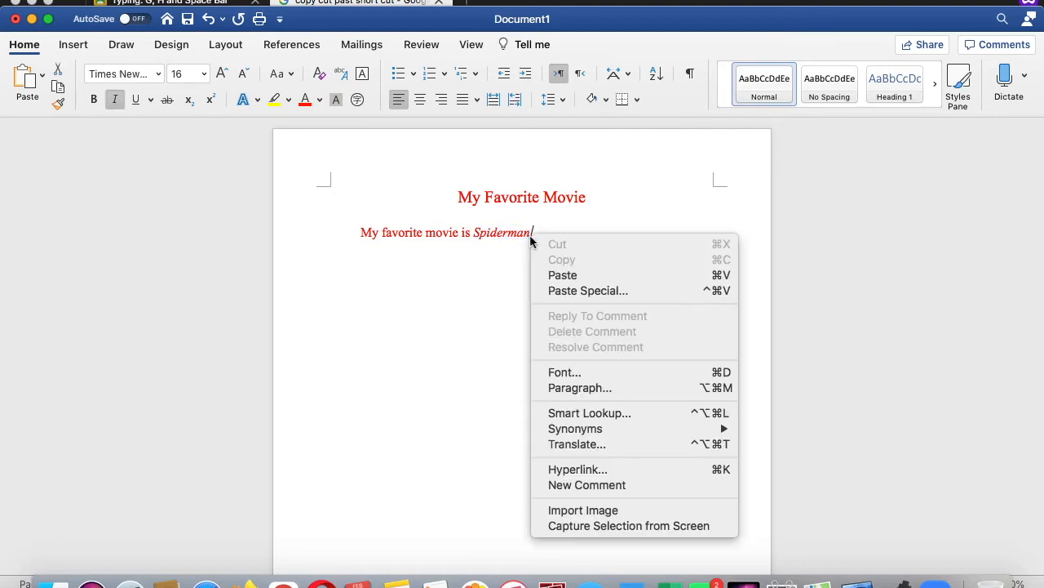
click(506, 231)
right_click(506, 234)
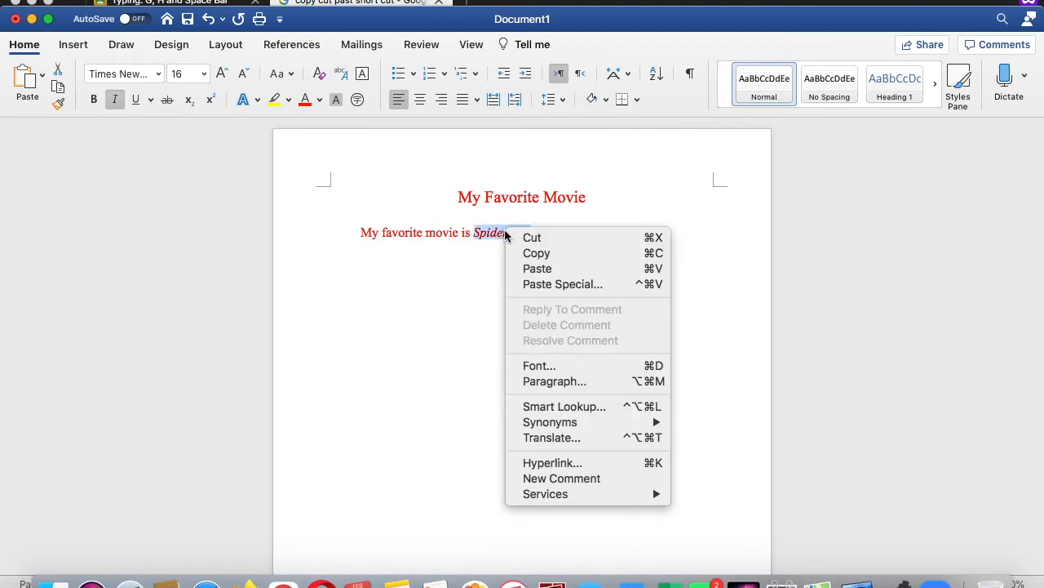
click(531, 254)
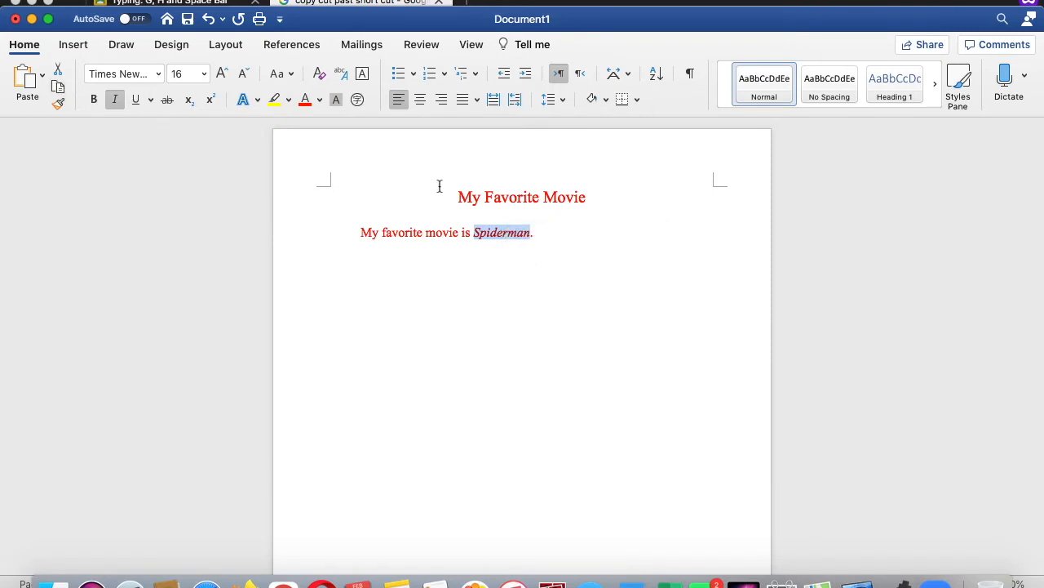
- Paste "Spiderman" after the first sentence and continue in non-italic text with "is a very fun movie! I love how"
click(541, 230)
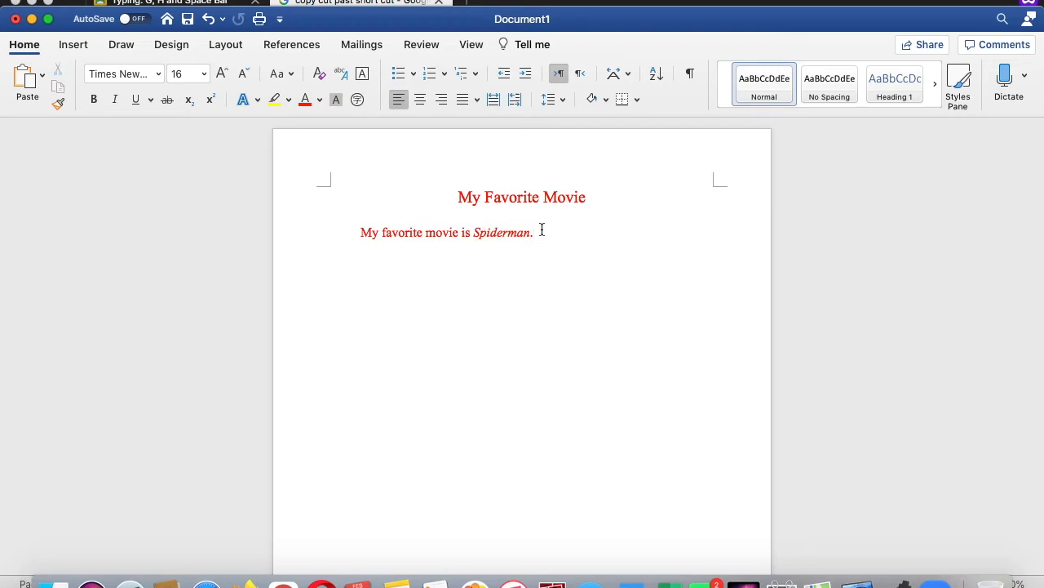
click(23, 82)
text(is)
key(BackSpace)
key(BackSpace)
click(115, 99)
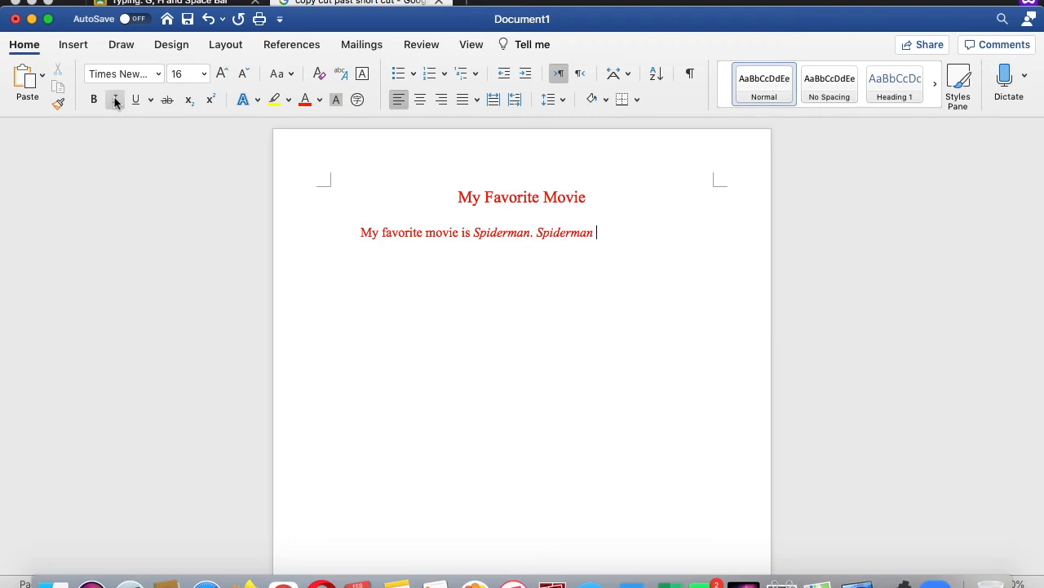
text(is a very fun movie! I love how s)
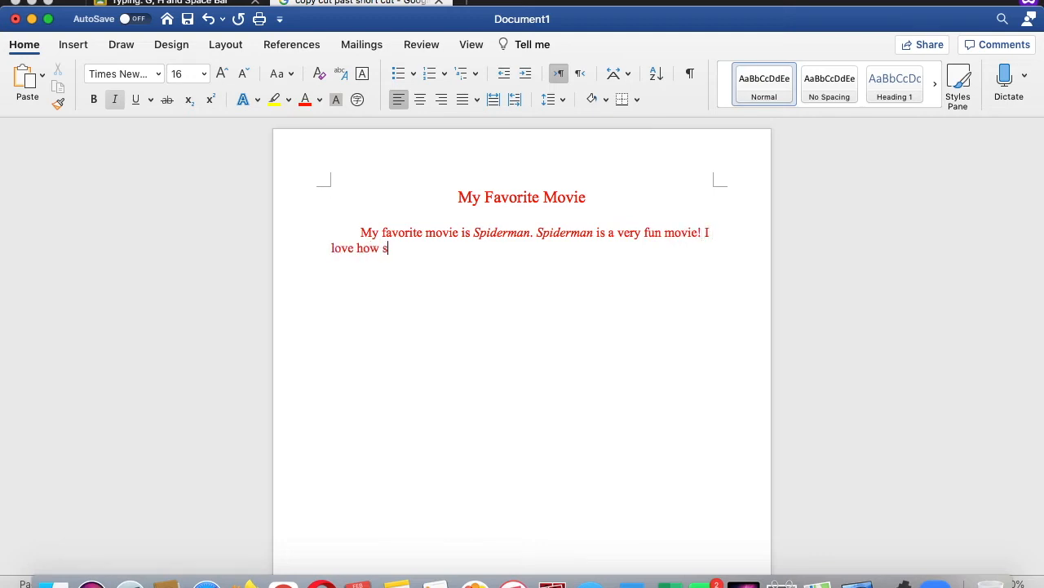
- Paste "Spiderman" after "love how" and continue without italics: "is able to save the day! He is very quick and funny"
text(p)
key(BackSpace)
key(BackSpace)
click(27, 79)
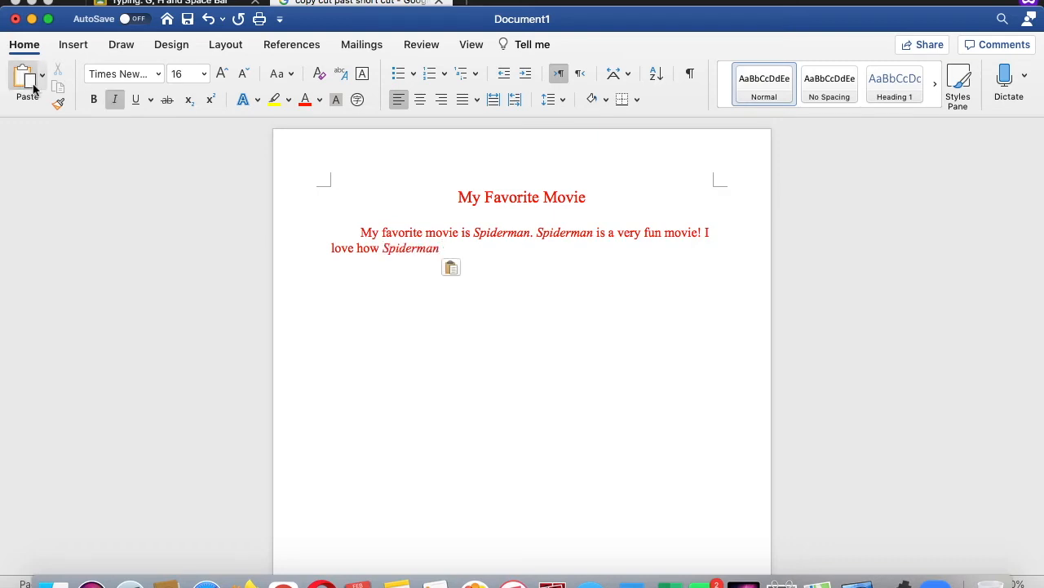
click(116, 101)
text(is able to save the day! He is very q)
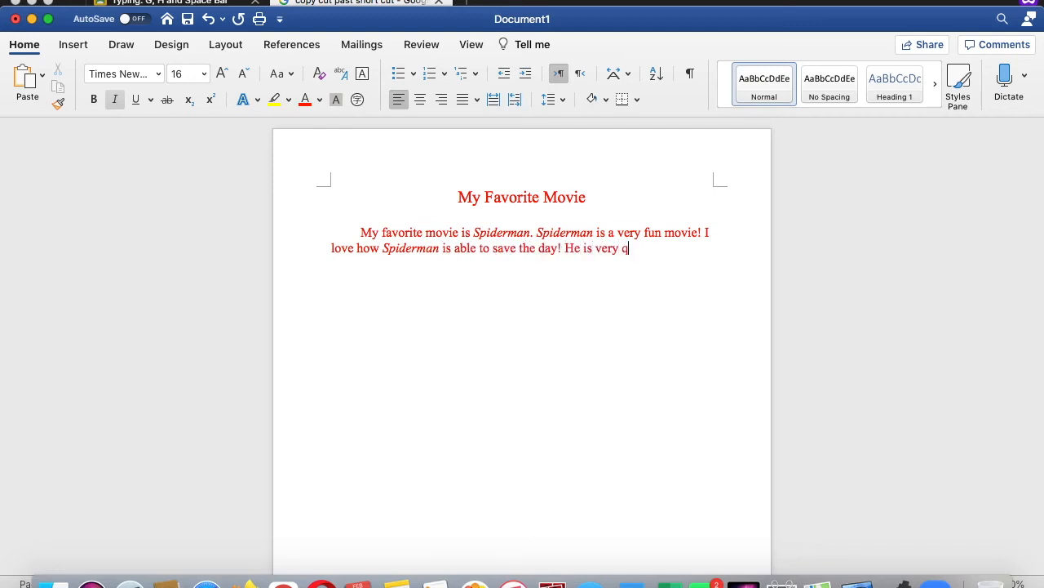
text(uick and funny )
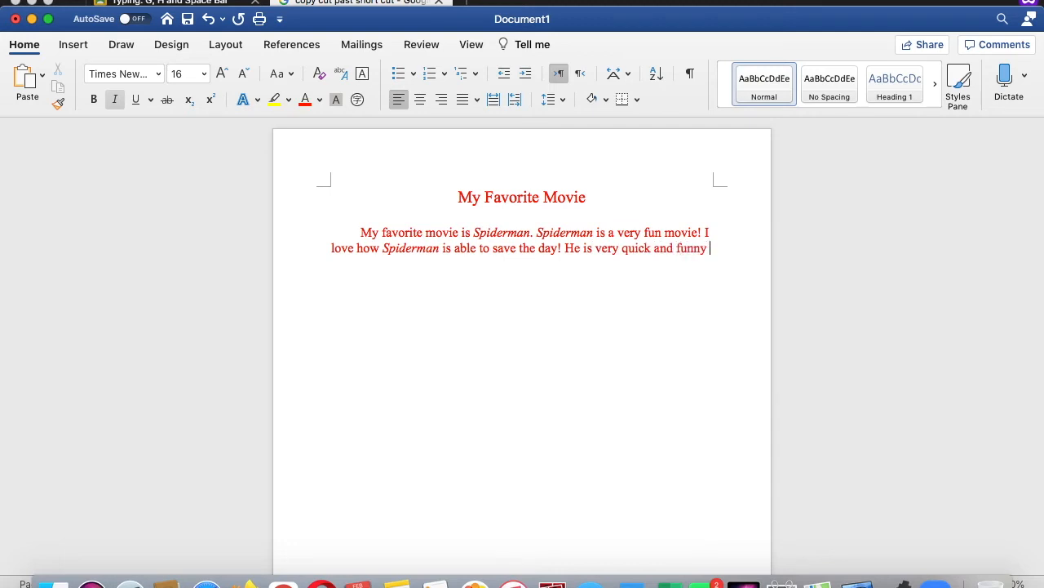
- Continue with "and is my favorite superhero. I also like Batman. Of all the" and paste the copied word "Spiderman"
text(and is my favorite super)
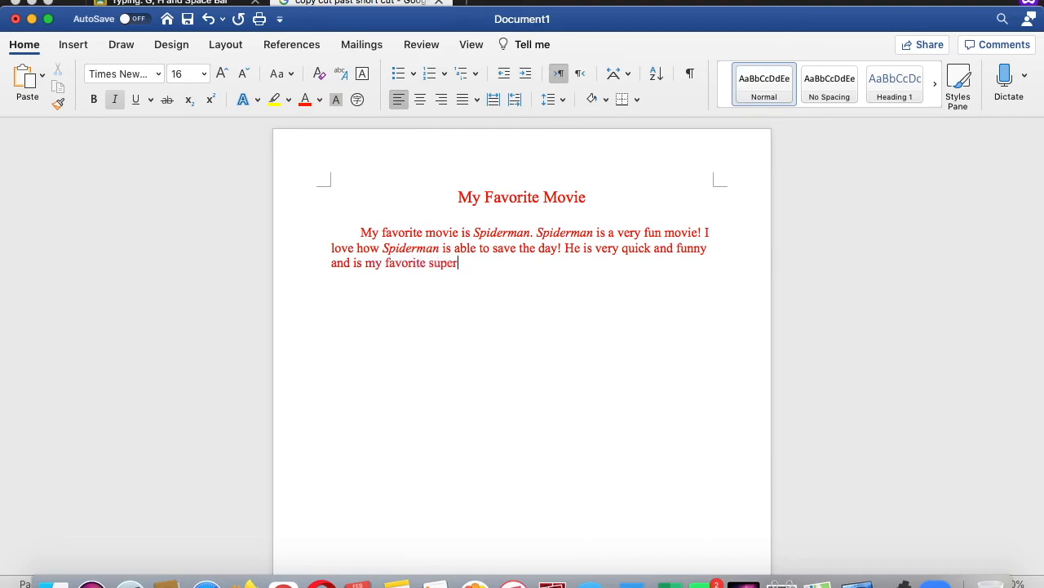
text(hero. Ialso)
key(BackSpace)
key(BackSpace)
text(so like)
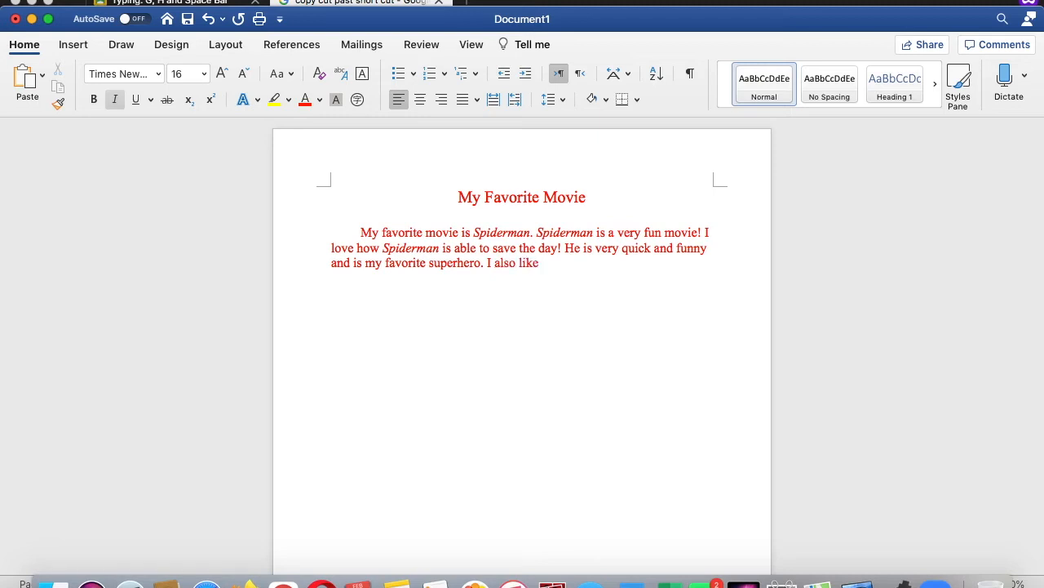
text( Batman)
text(all the)
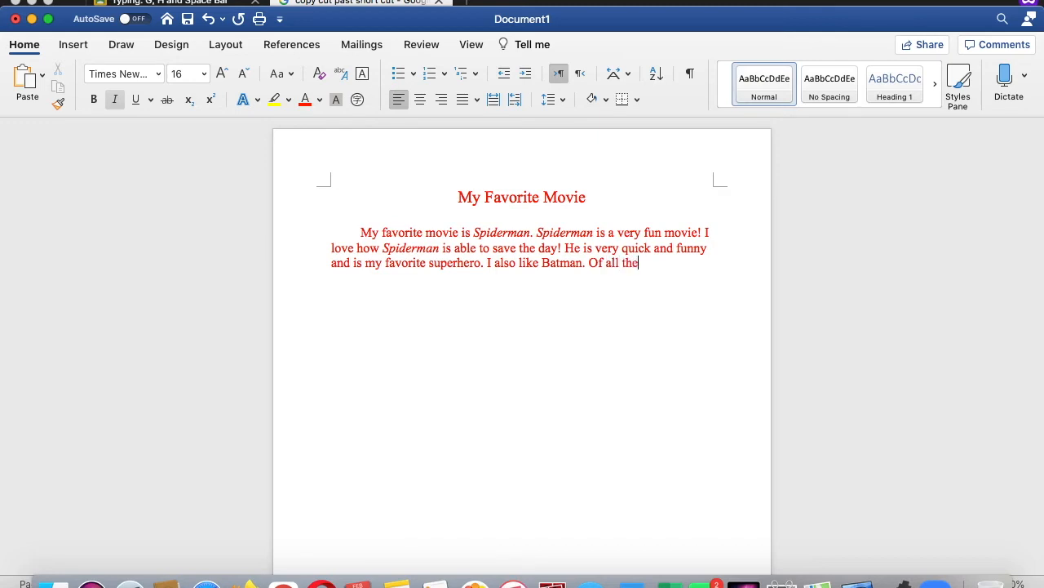
click(25, 78)
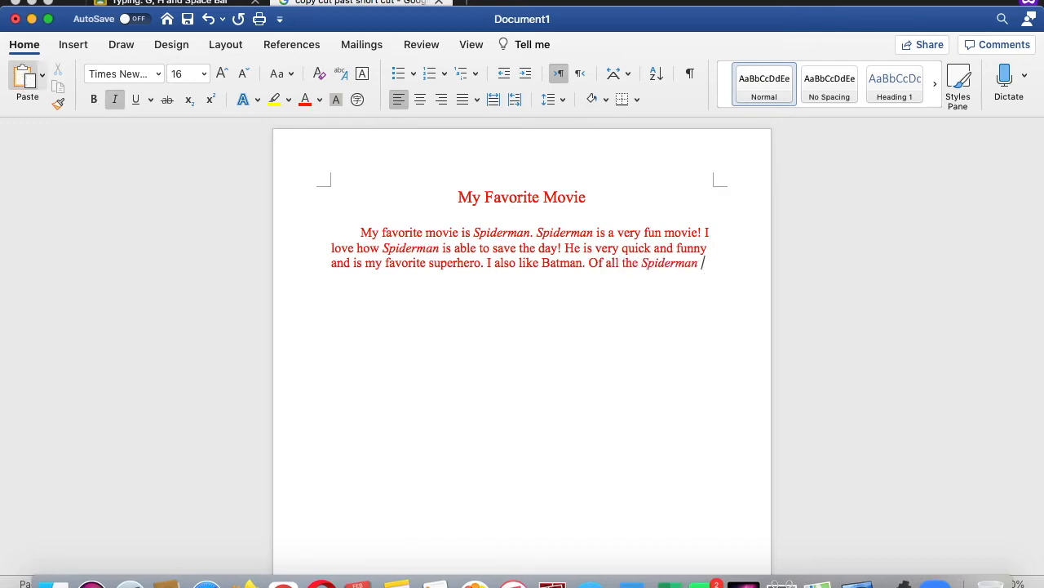
- Continue without italics after the last "Spiderman" with "movies, the first one is my favorite."
click(114, 99)
text(mo)
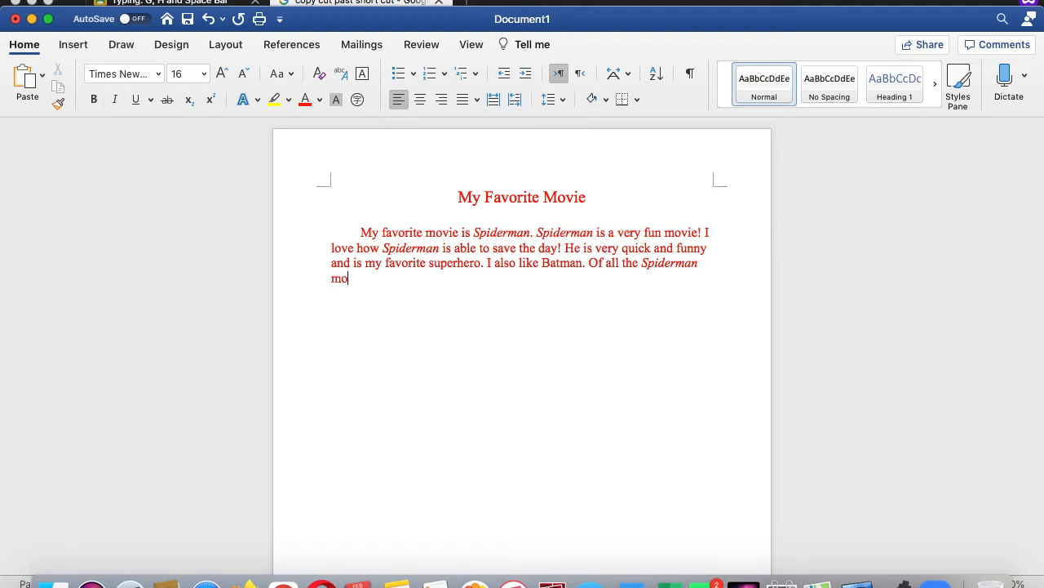
text(vies, the first one is my favr)
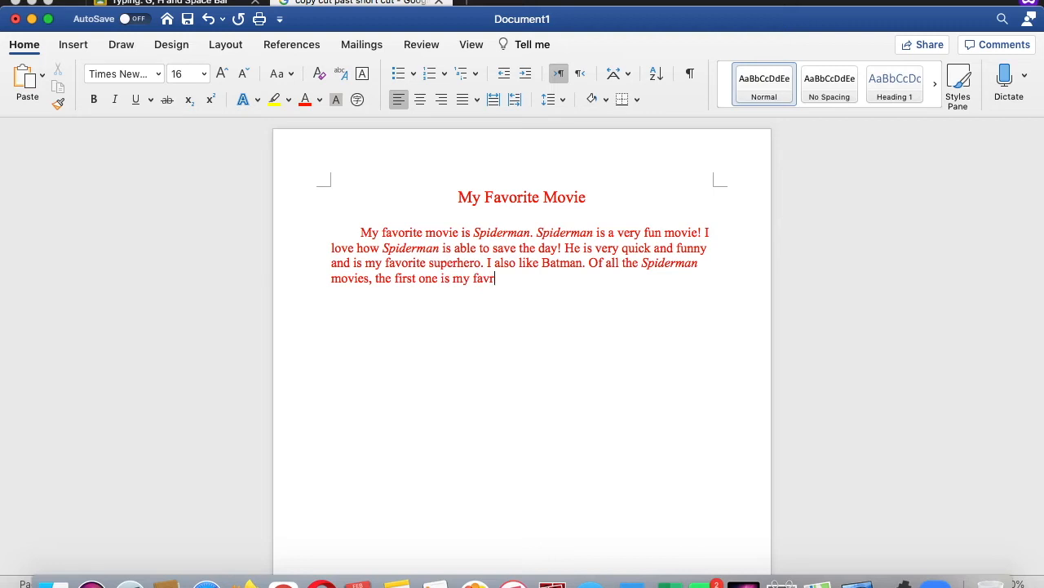
key(BackSpace)
key(BackSpace)
key(BackSpace)
key(BackSpace)
key(BackSpace)
text(o)
- Cut the title "My Favorite Movie" and paste it back in its place above the paragraph
drag(612, 195, 460, 196)
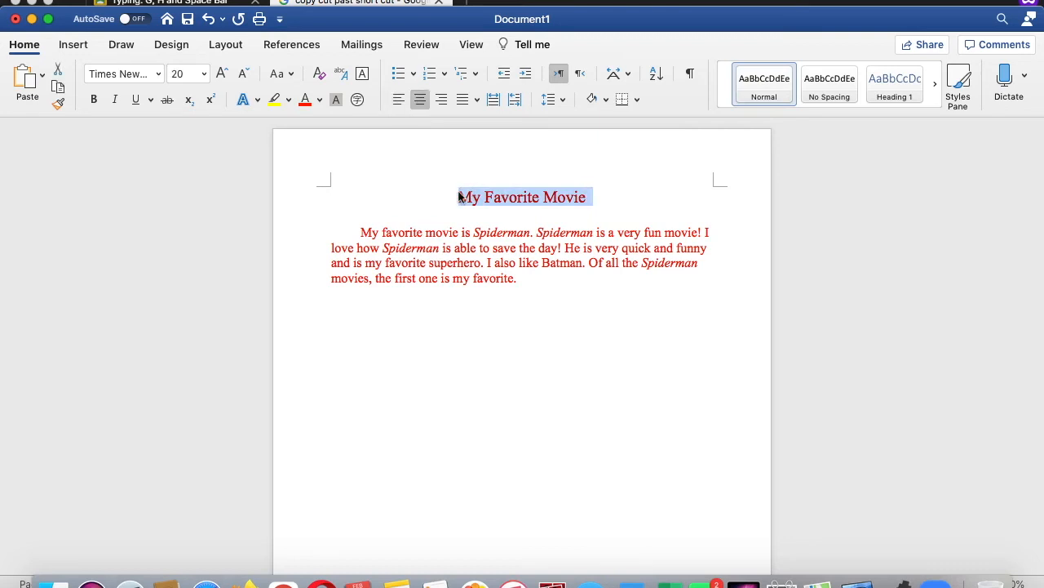
key(super+x)
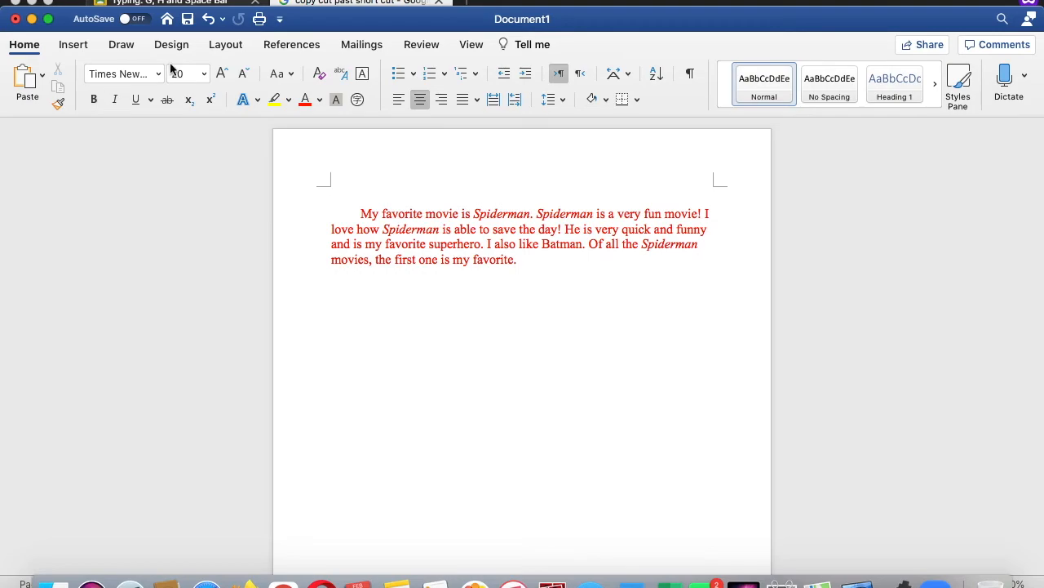
click(308, 4)
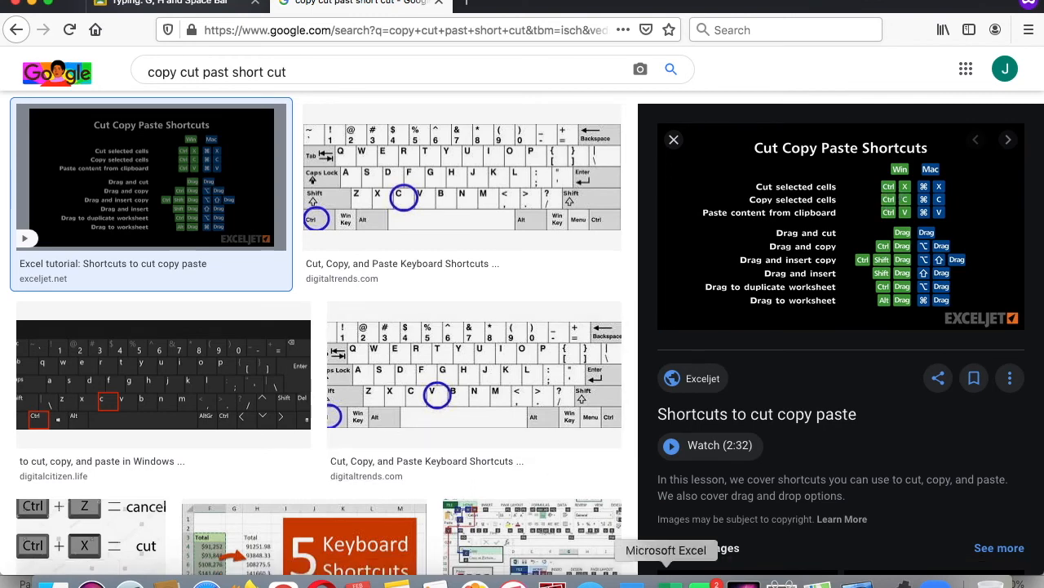
click(627, 581)
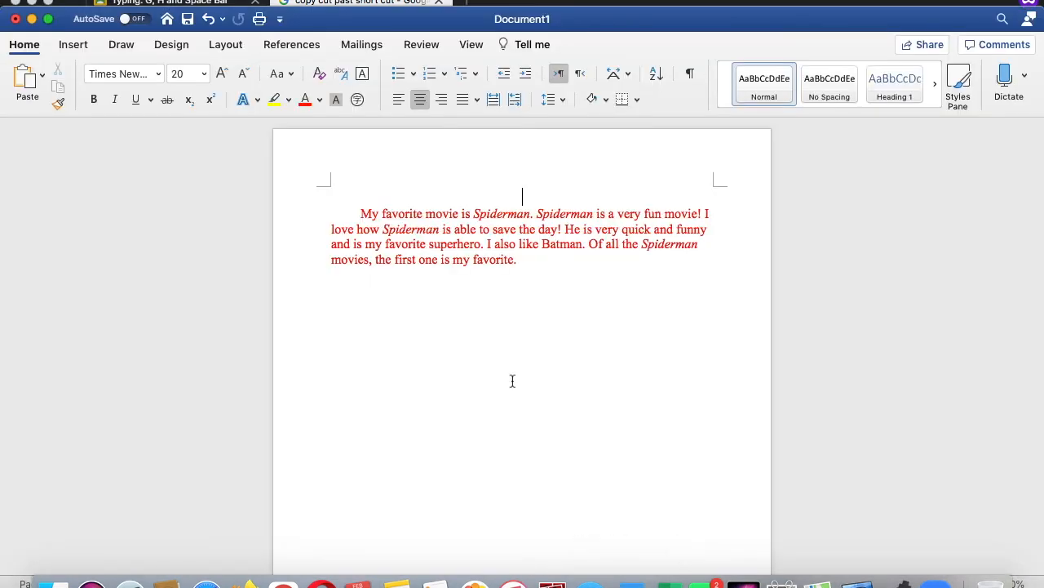
key(super+v)
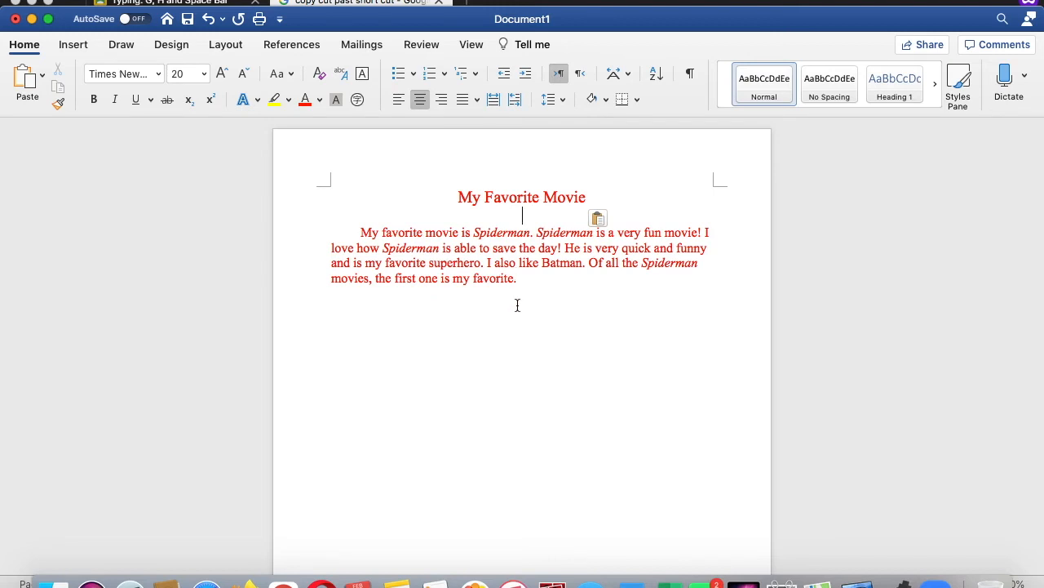
- Copy the first italic "Spiderman" without its period and paste it on a new line below the paragraph
drag(476, 234, 531, 233)
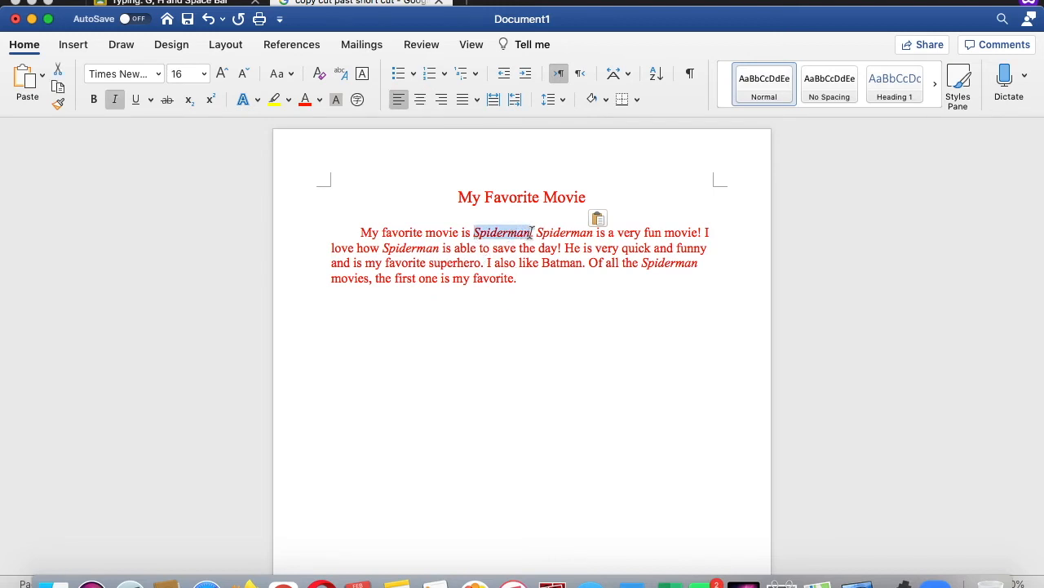
click(58, 86)
click(568, 279)
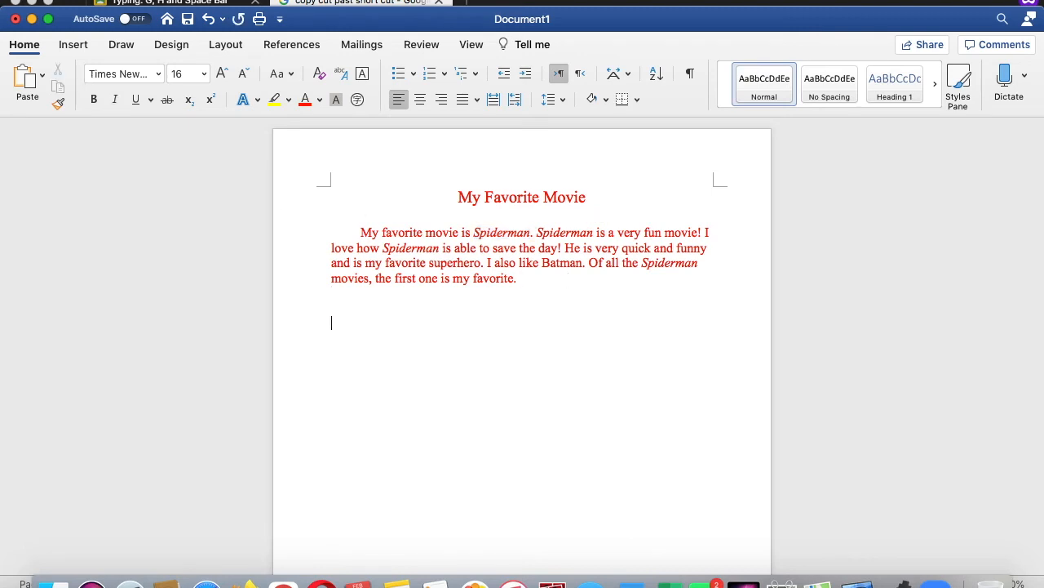
click(24, 77)
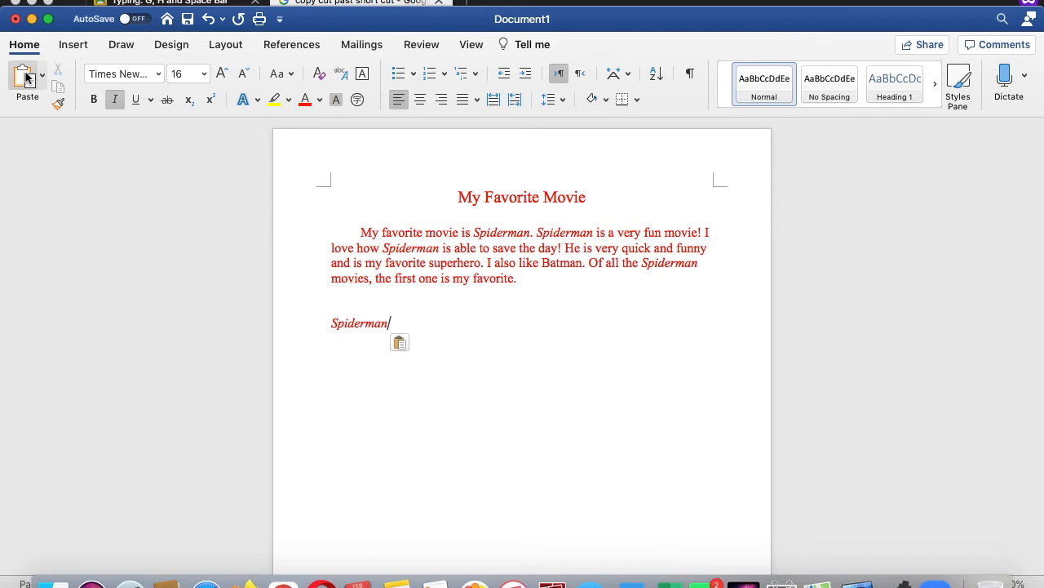
- Delete the pasted "Spiderman" from the line below the paragraph
key(BackSpace)
key(BackSpace)
key(BackSpace)
key(BackSpace)
key(BackSpace)
key(BackSpace)
key(BackSpace)
key(BackSpace)
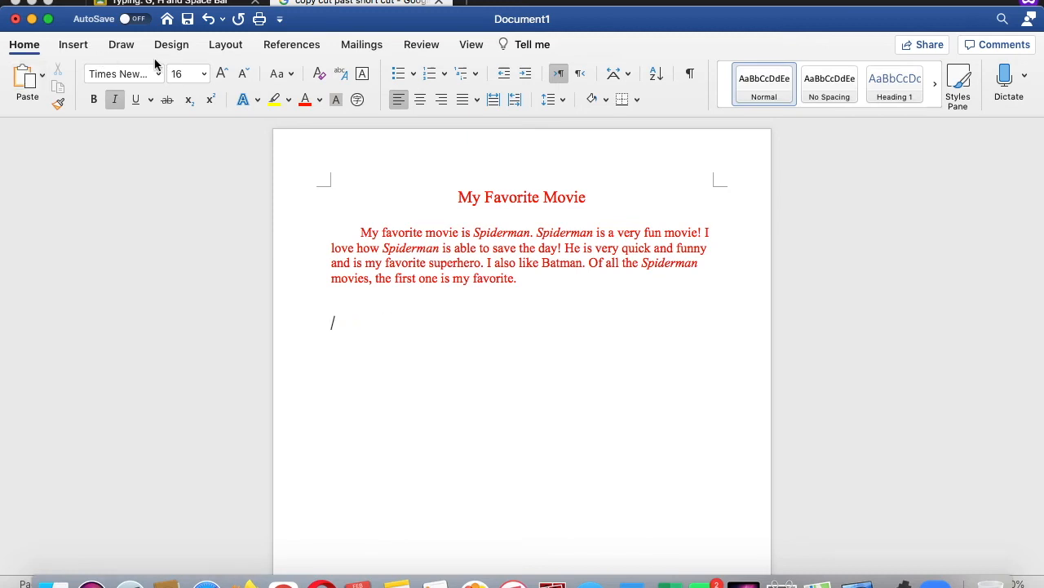
- Add a red dashed box page border to the whole document
click(171, 44)
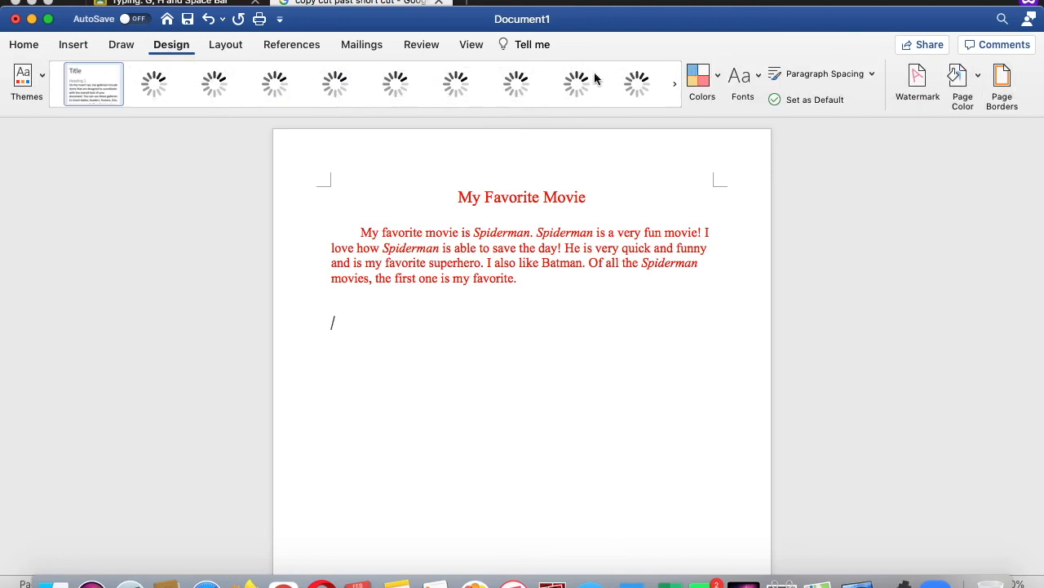
click(1001, 94)
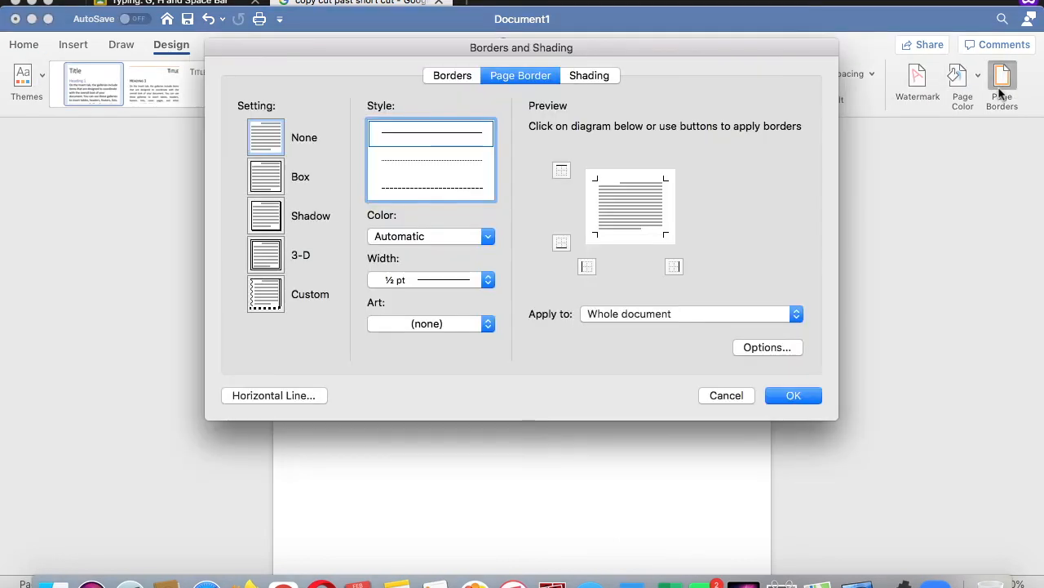
click(267, 180)
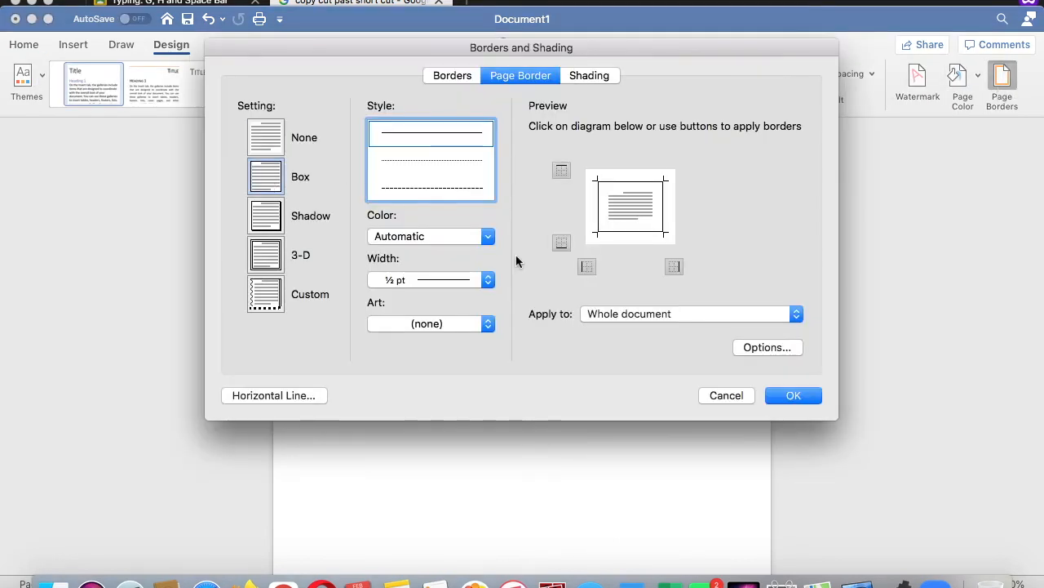
click(465, 194)
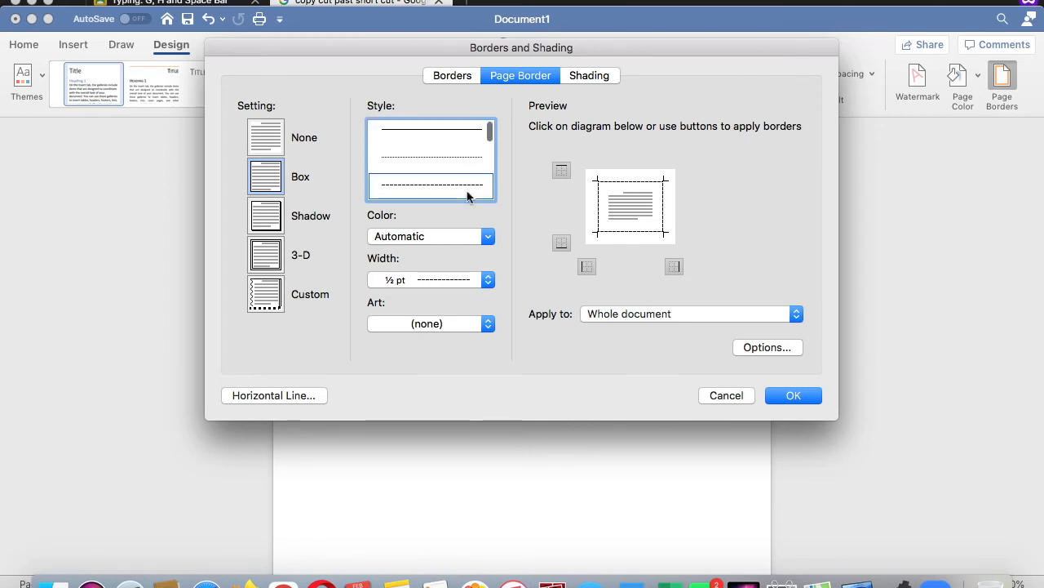
click(488, 236)
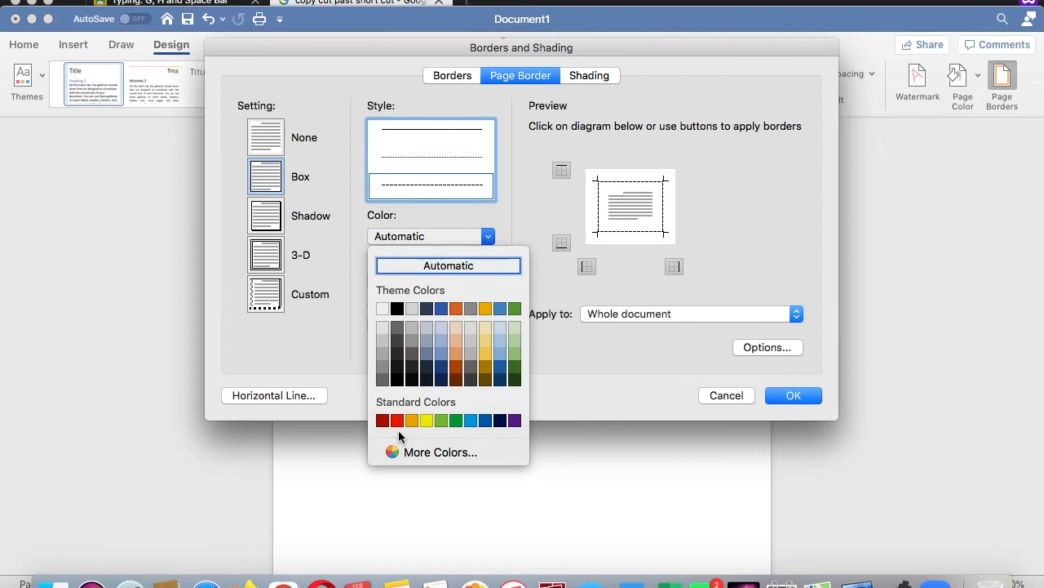
click(397, 420)
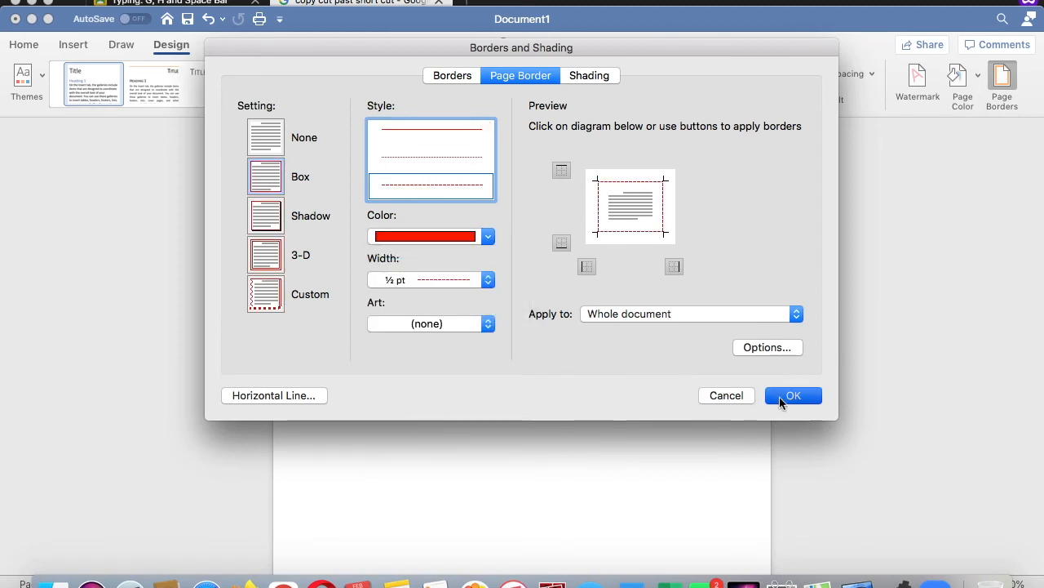
click(780, 397)
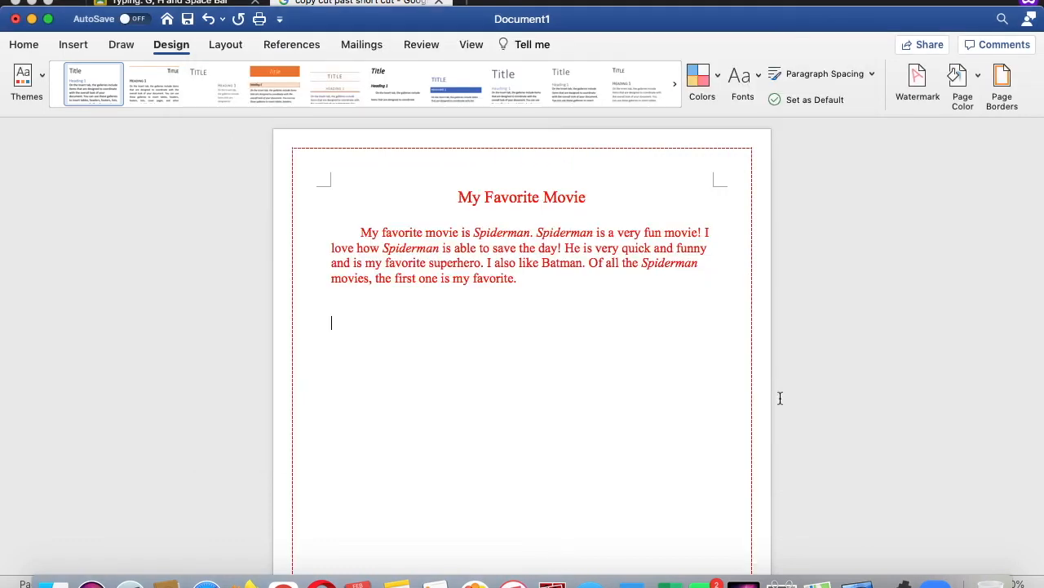
- Search the online pictures for "spiderman" and insert the first crouching Spiderman picture below the paragraph
click(83, 45)
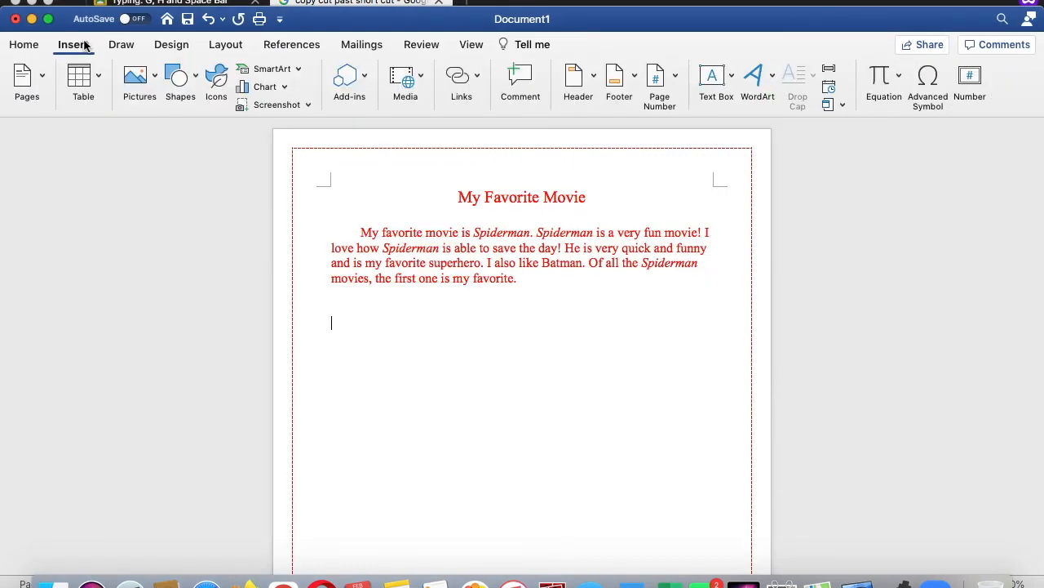
click(154, 76)
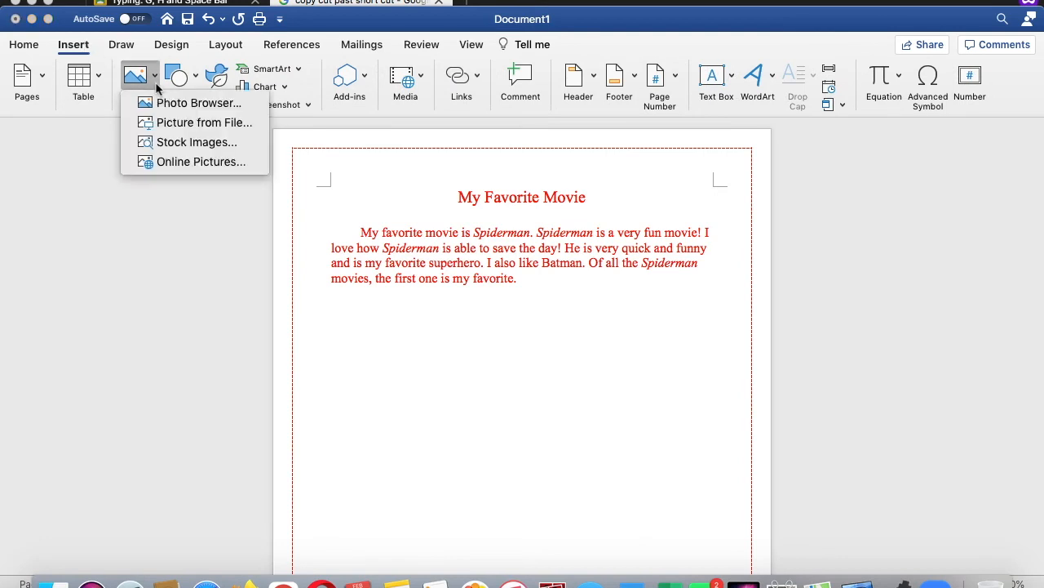
click(173, 161)
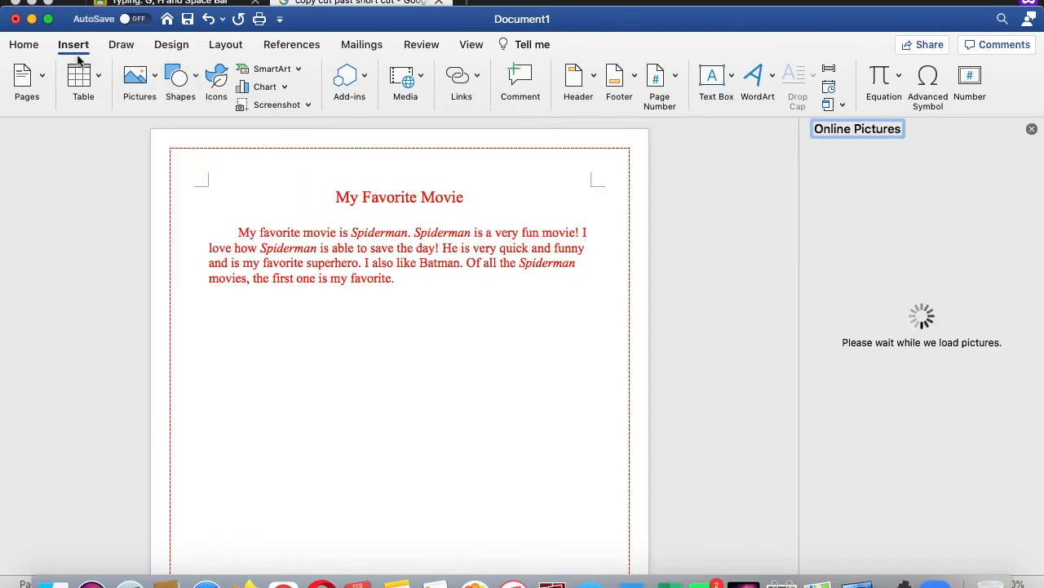
click(155, 78)
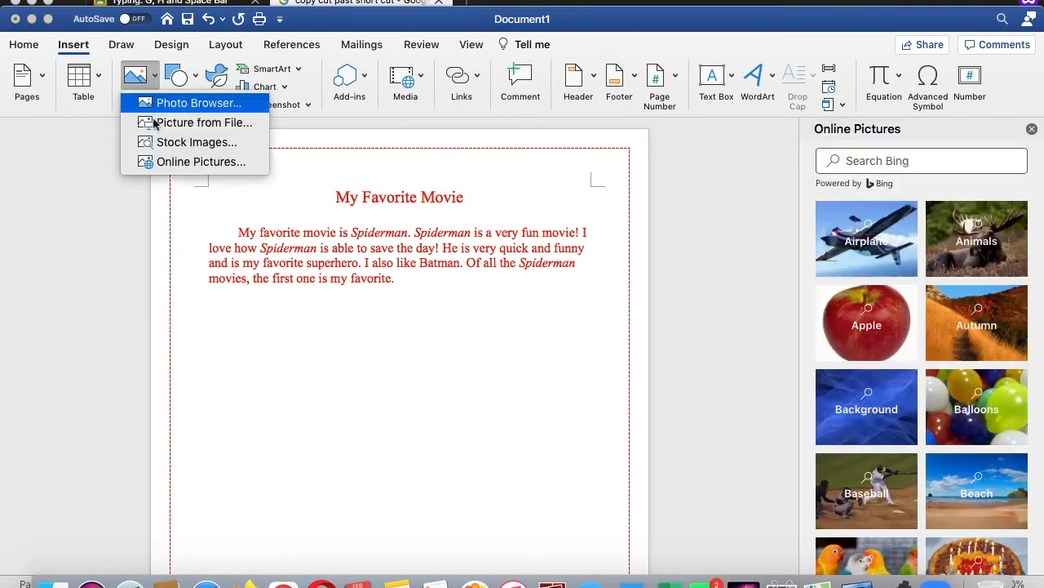
click(872, 176)
click(875, 168)
text(spiderman)
key(Return)
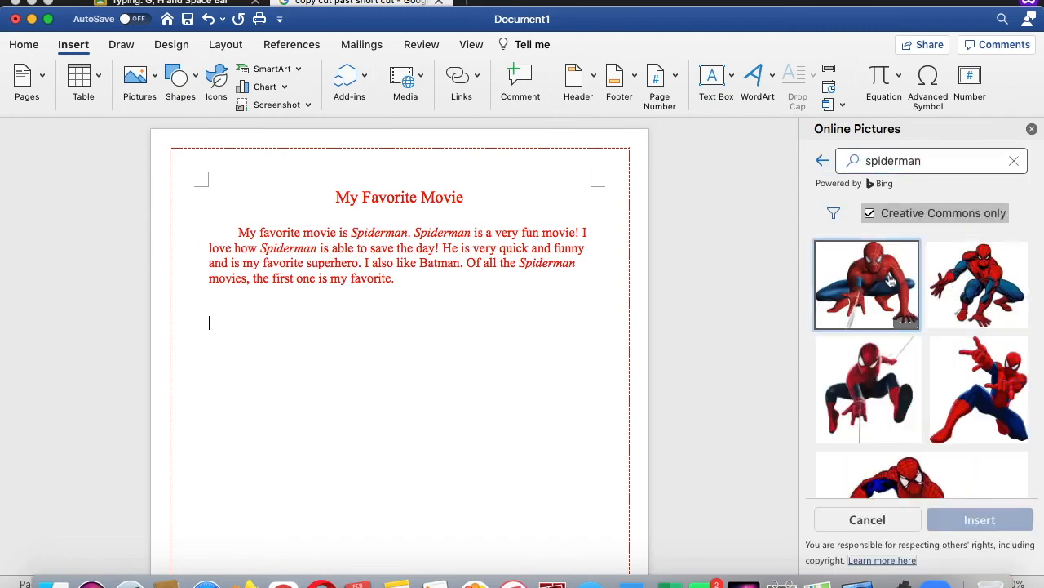
click(891, 281)
click(959, 520)
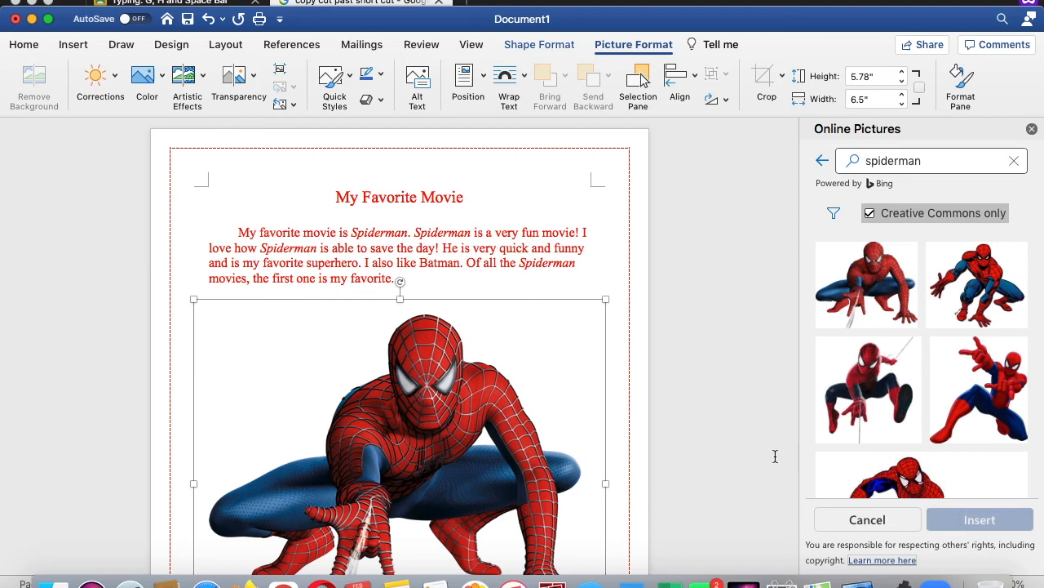
- Copy the title and the whole paragraph, leaving out the picture
click(505, 282)
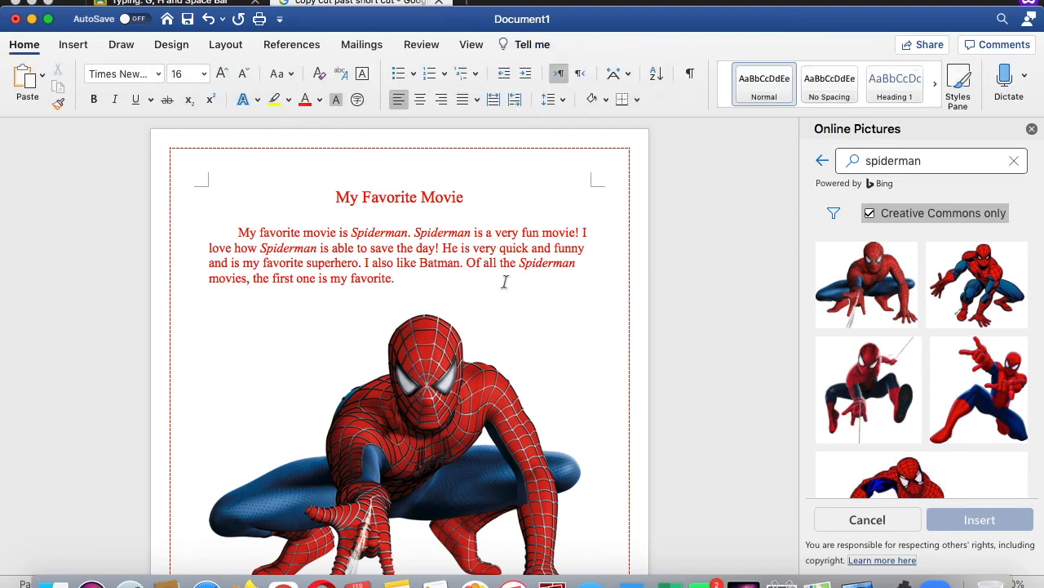
drag(429, 285, 331, 202)
key(super+c)
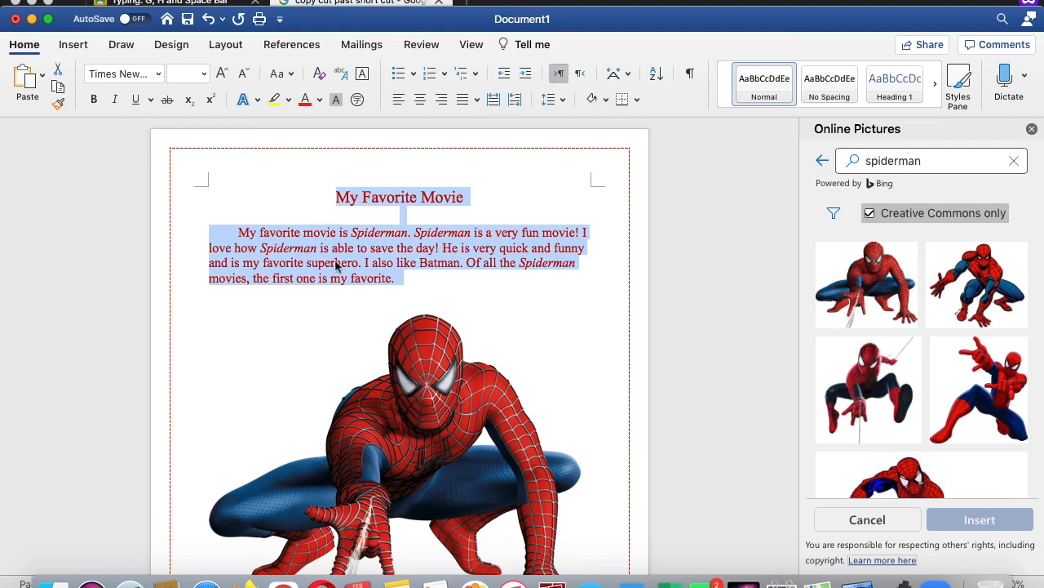
- Switch to Firefox and create a new Google Docs document in the "Typing: G, H and Space Bar" Classroom assignment
click(249, 581)
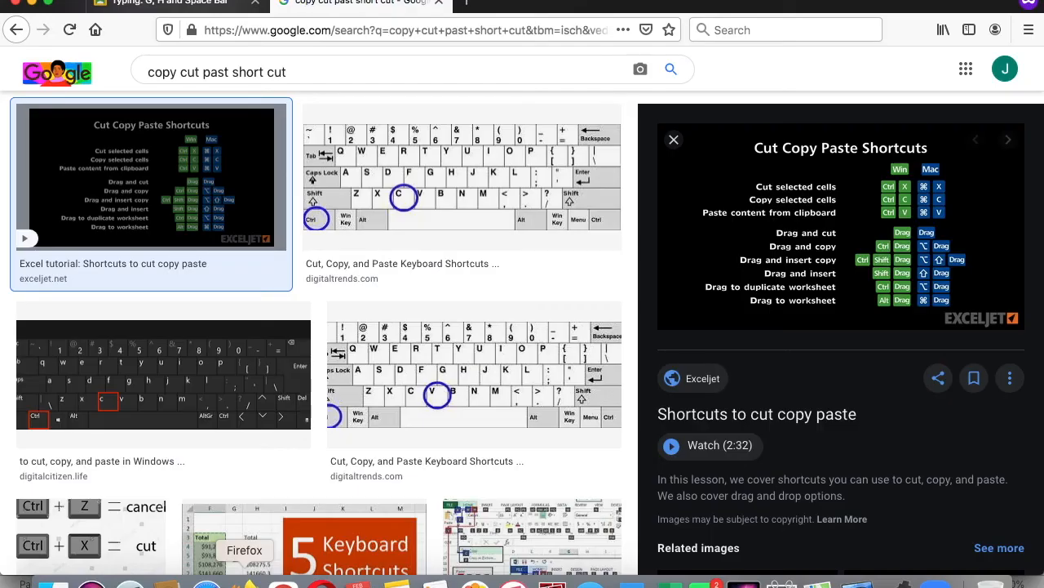
click(204, 3)
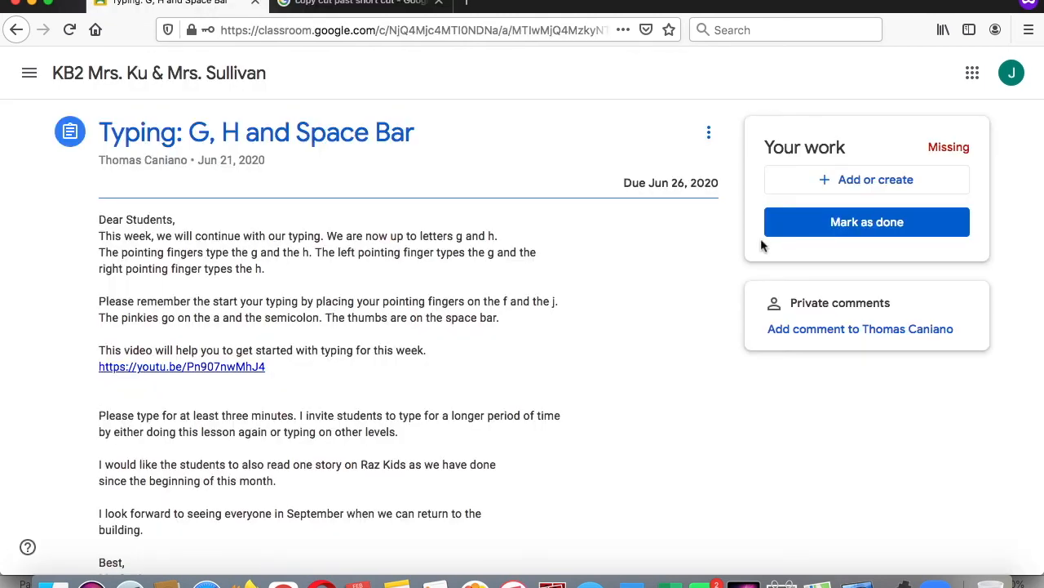
click(877, 185)
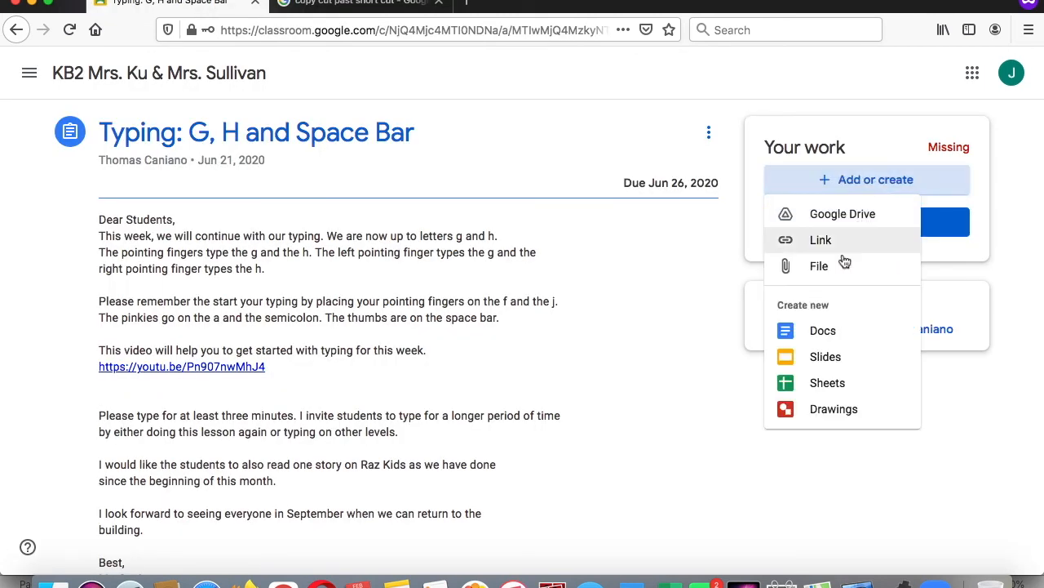
click(821, 329)
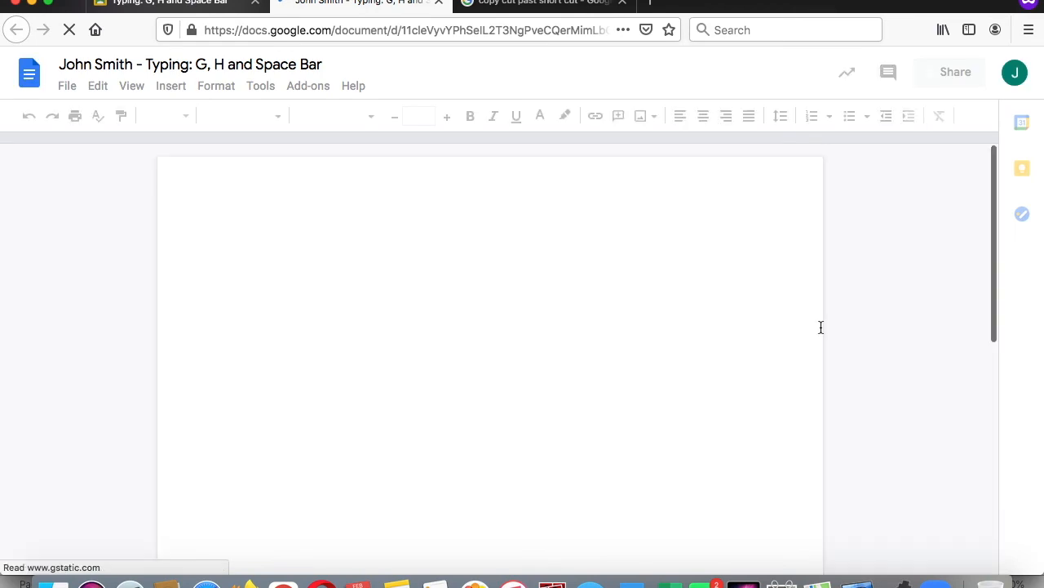
- Check the cut, copy and paste shortcut chart, then paste the copied title and paragraph into the new Google Docs document
click(563, 3)
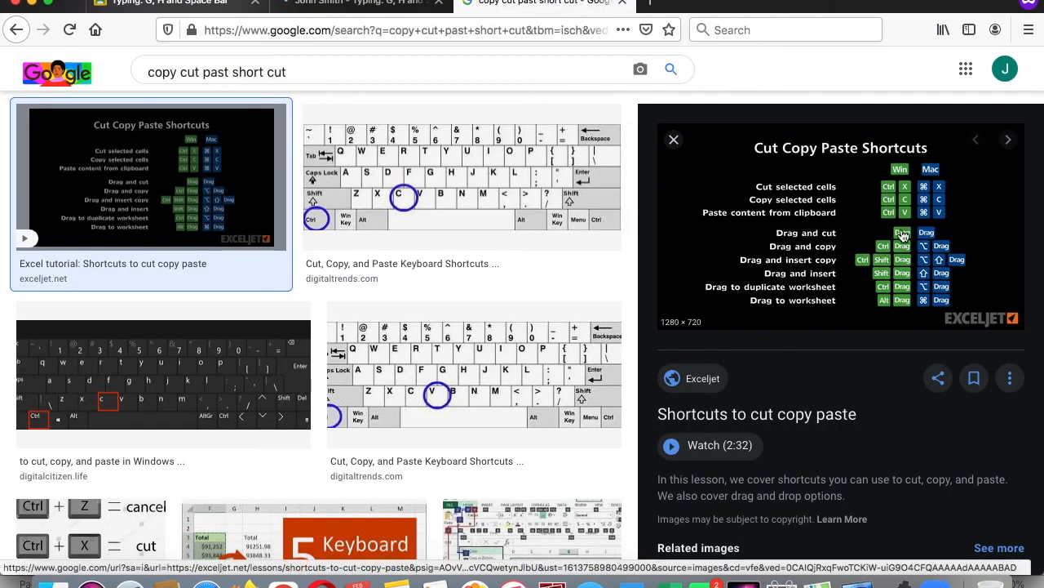
click(378, 8)
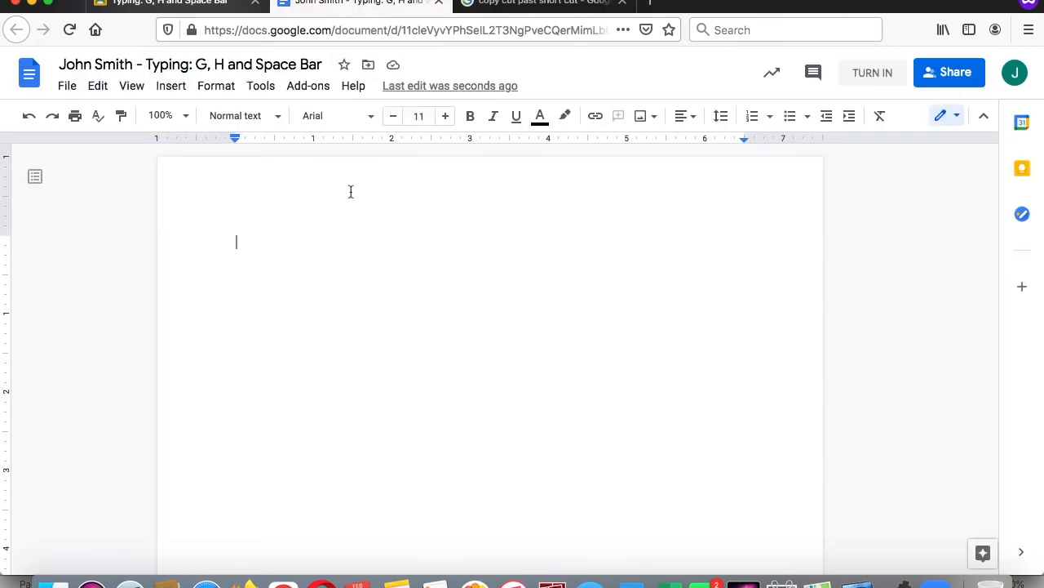
key(super+v)
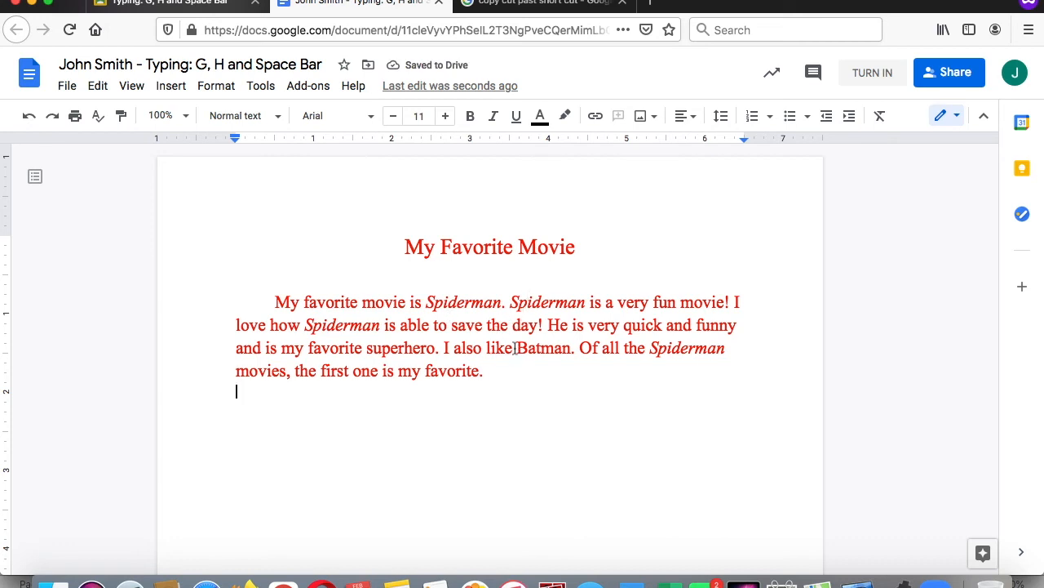
- Try to copy the word "Batman" and paste it on a new line below the paragraph through the editing commands
drag(516, 351, 570, 353)
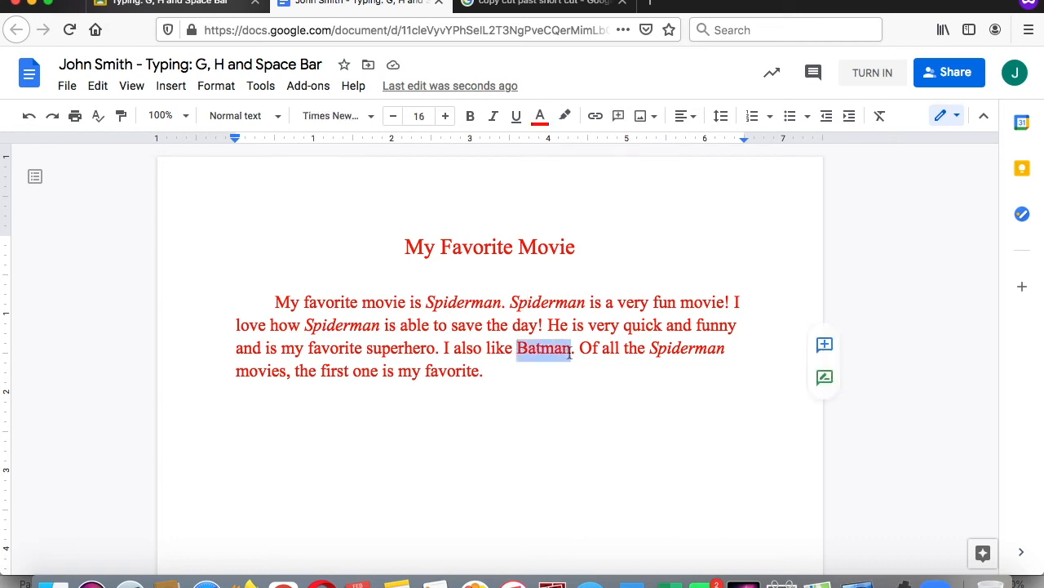
click(98, 86)
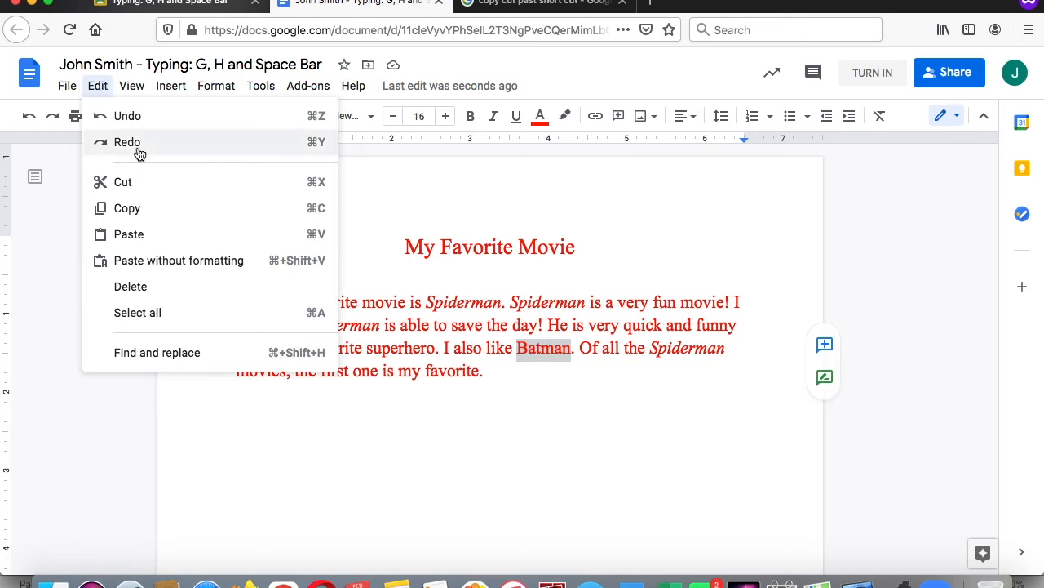
click(145, 210)
click(492, 450)
key(Return)
click(102, 86)
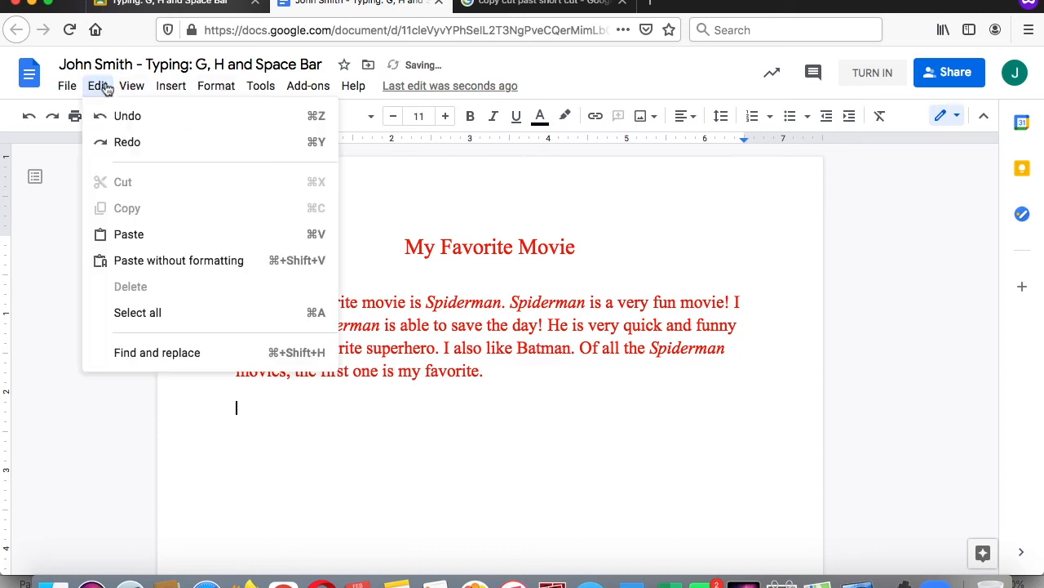
click(133, 242)
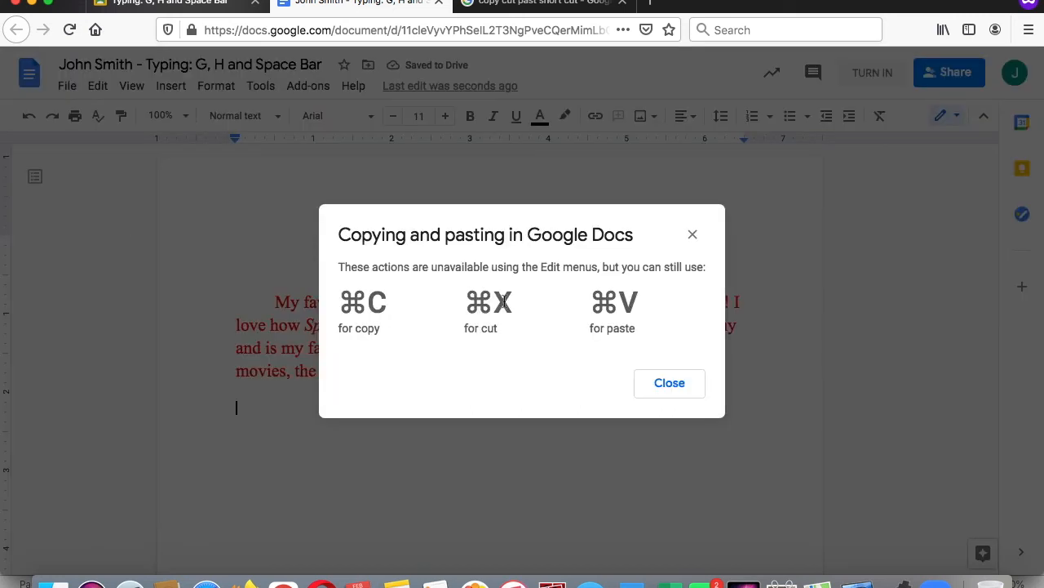
click(693, 234)
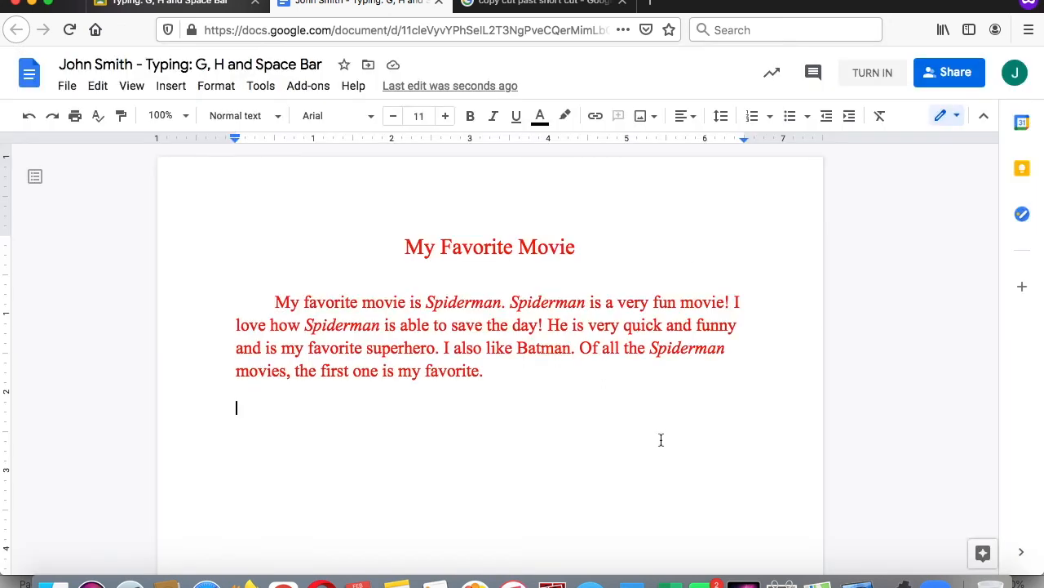
- Paste "Batman" on the new line below the paragraph, delete it again, and check the shortcut listed for pasting
key(super+v)
key(BackSpace)
key(BackSpace)
key(BackSpace)
key(BackSpace)
key(BackSpace)
key(BackSpace)
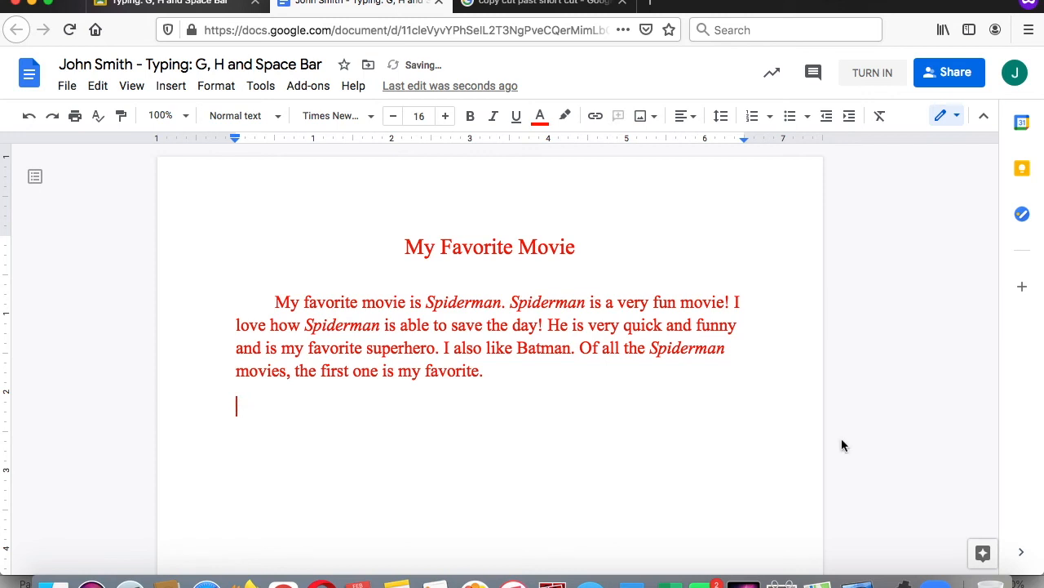
click(98, 88)
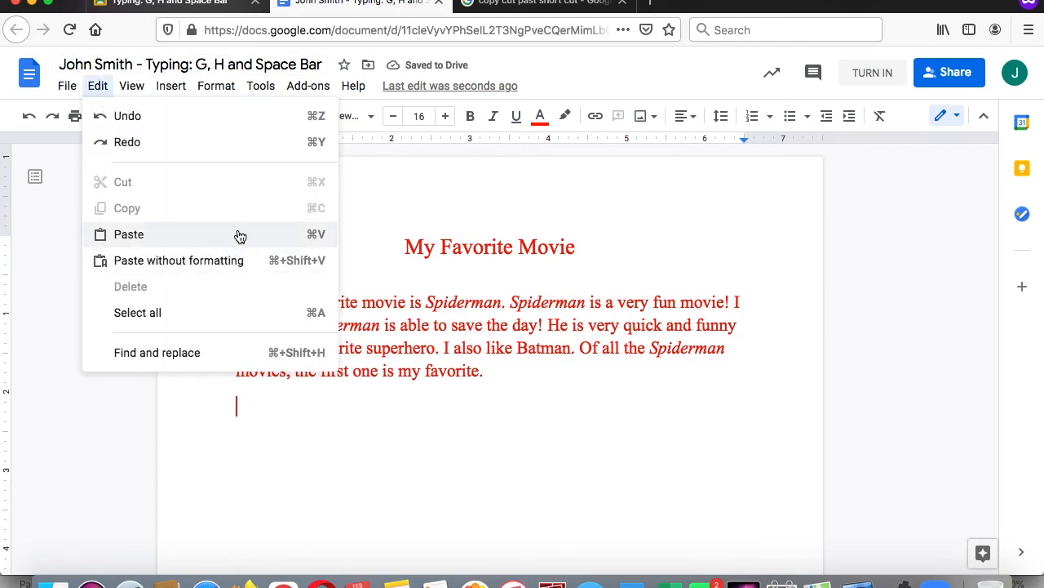
click(494, 332)
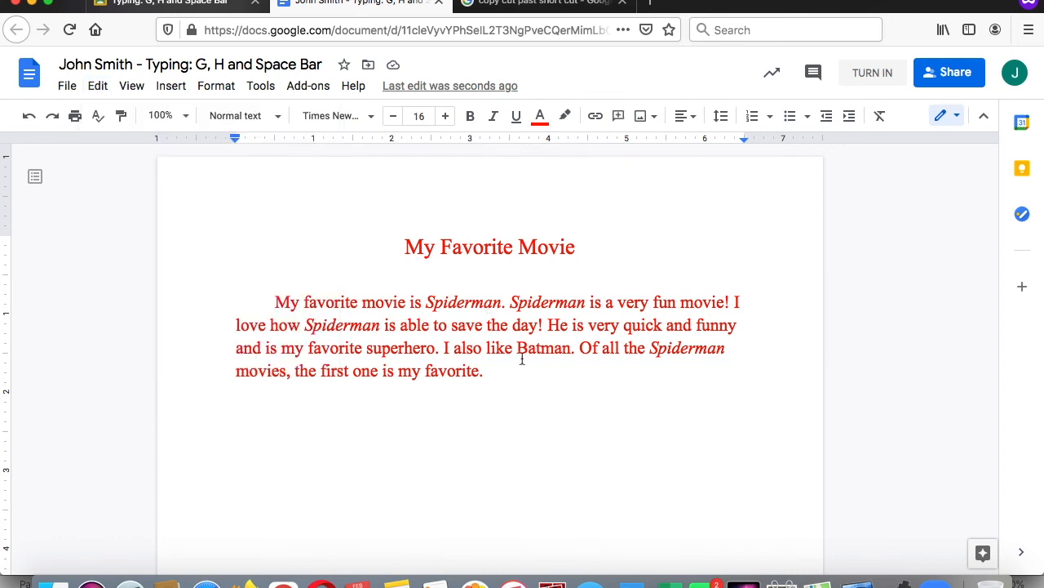
- Paste a copy of "Batman." on a new line below the paragraph, cut it out again, and review the cut, copy and paste shortcut chart
drag(516, 349, 575, 356)
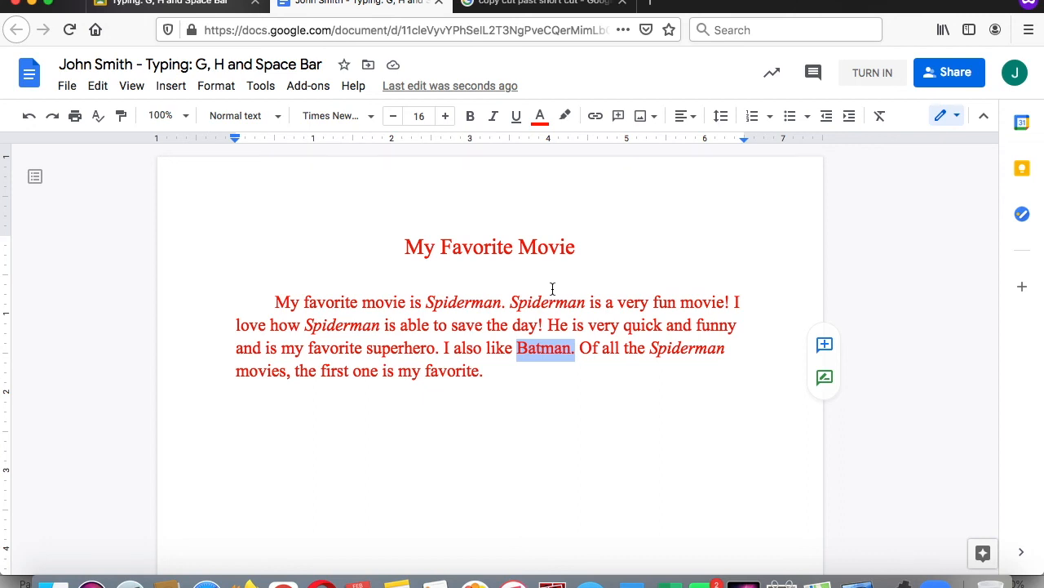
click(517, 362)
key(Return)
key(Return)
key(super+v)
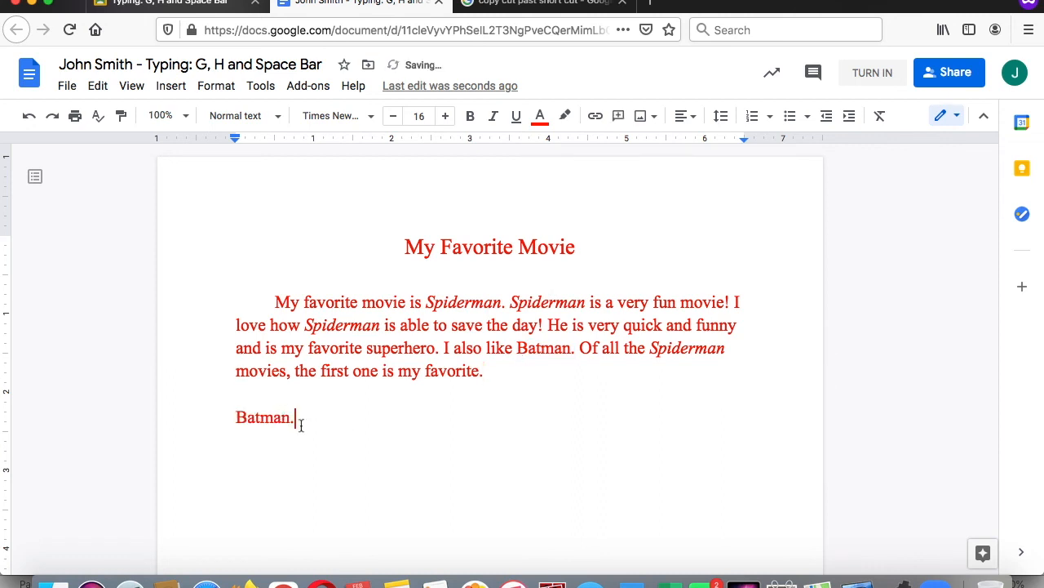
key(super+shift+Left)
key(super+x)
key(BackSpace)
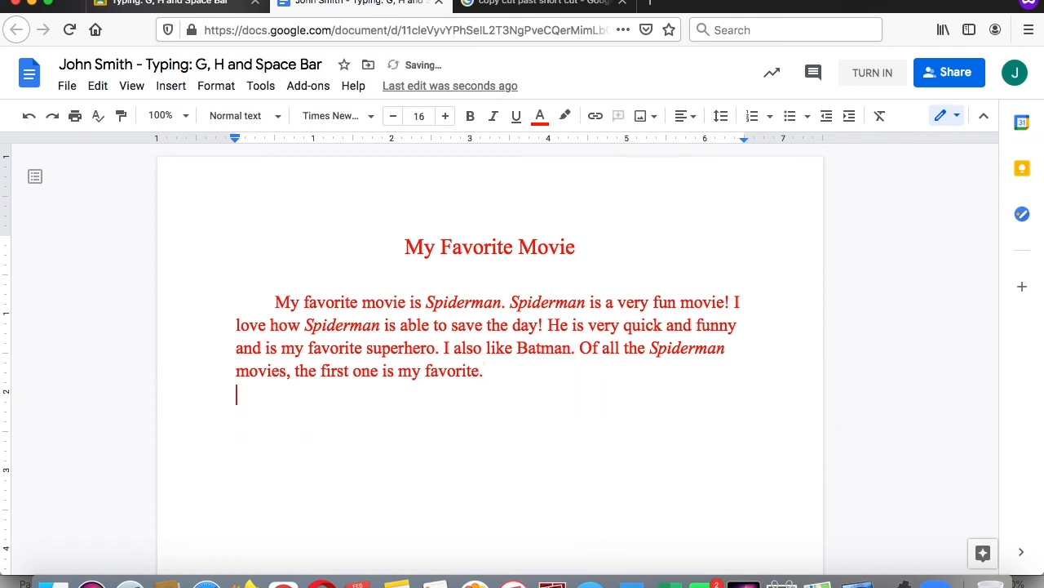
click(530, 5)
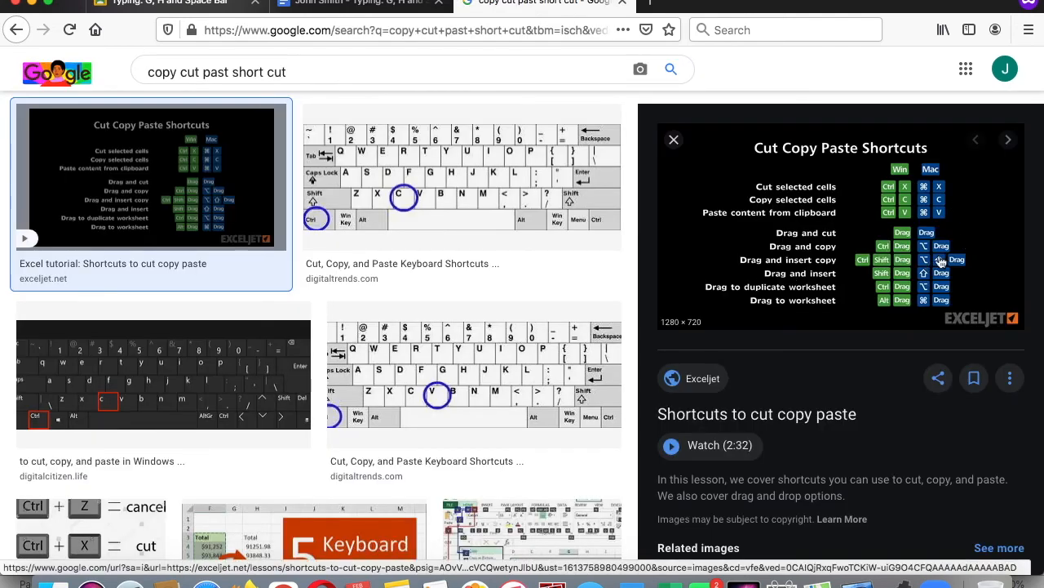
click(371, 12)
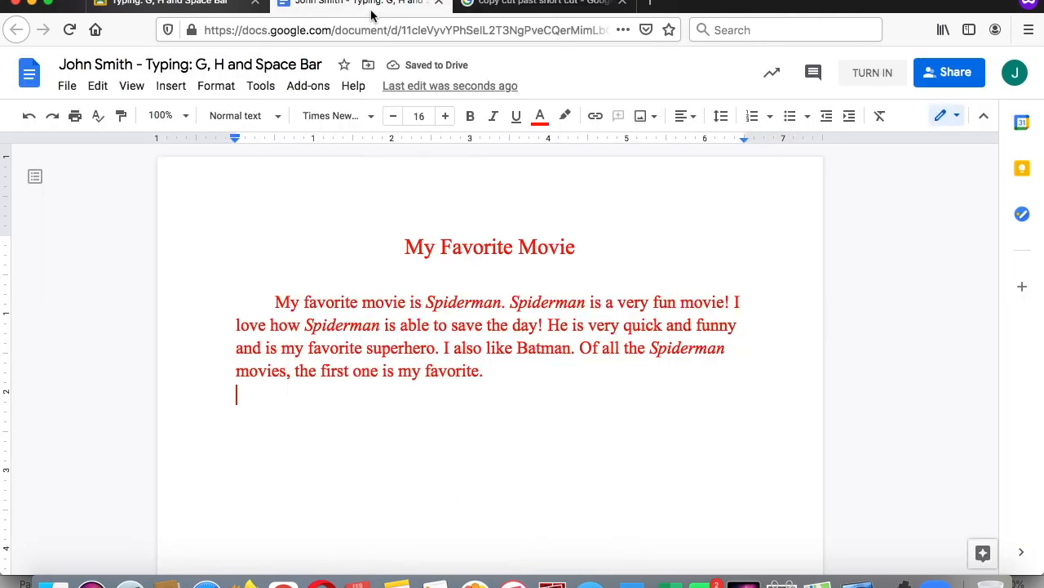
- Search the web for "spiderman" images and insert the first crouching Spiderman picture below the paragraph
click(173, 85)
mouse_move(206, 123)
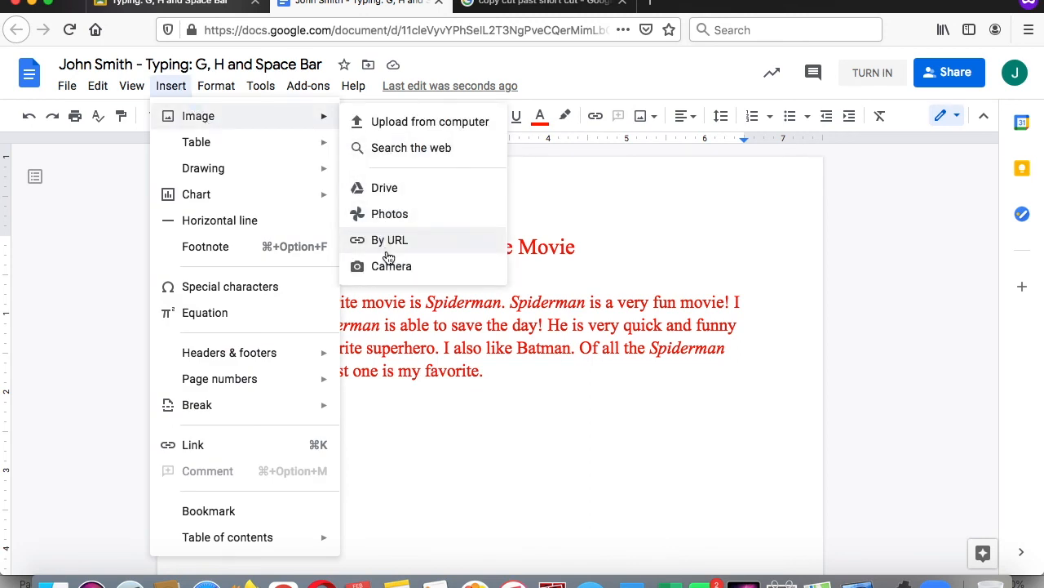
click(422, 162)
text(spiderman)
key(Return)
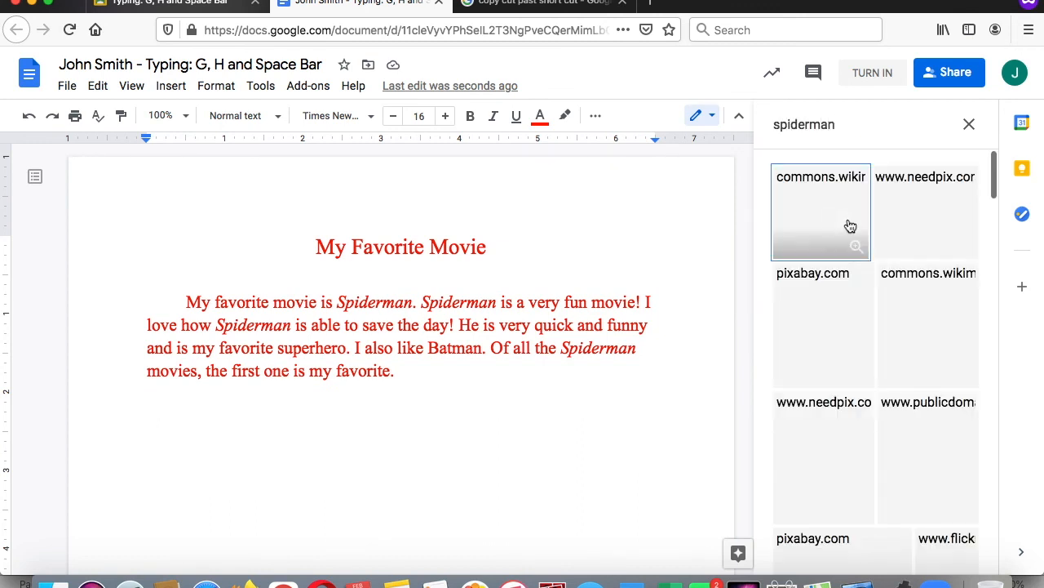
click(854, 226)
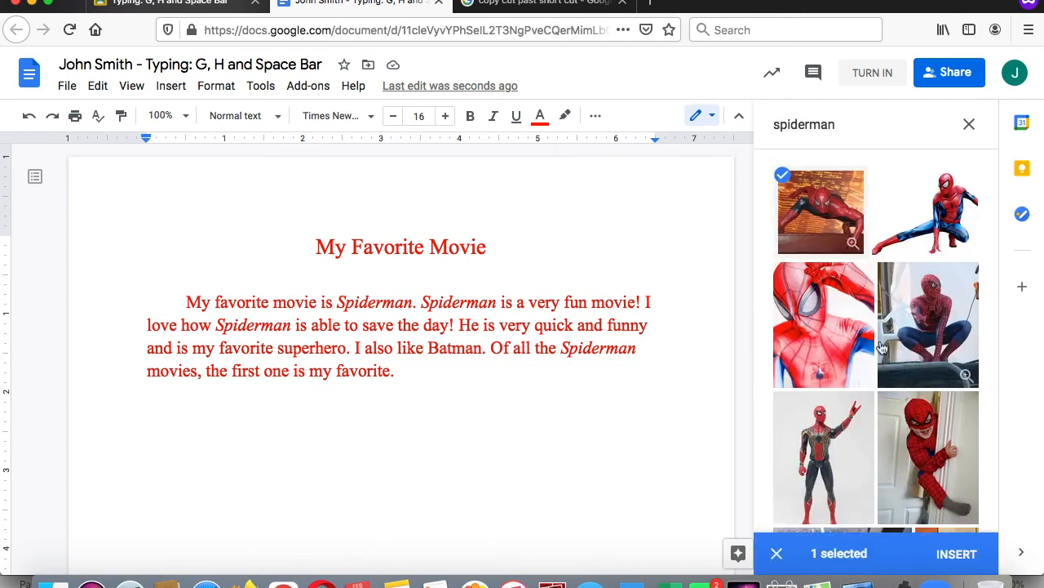
click(956, 553)
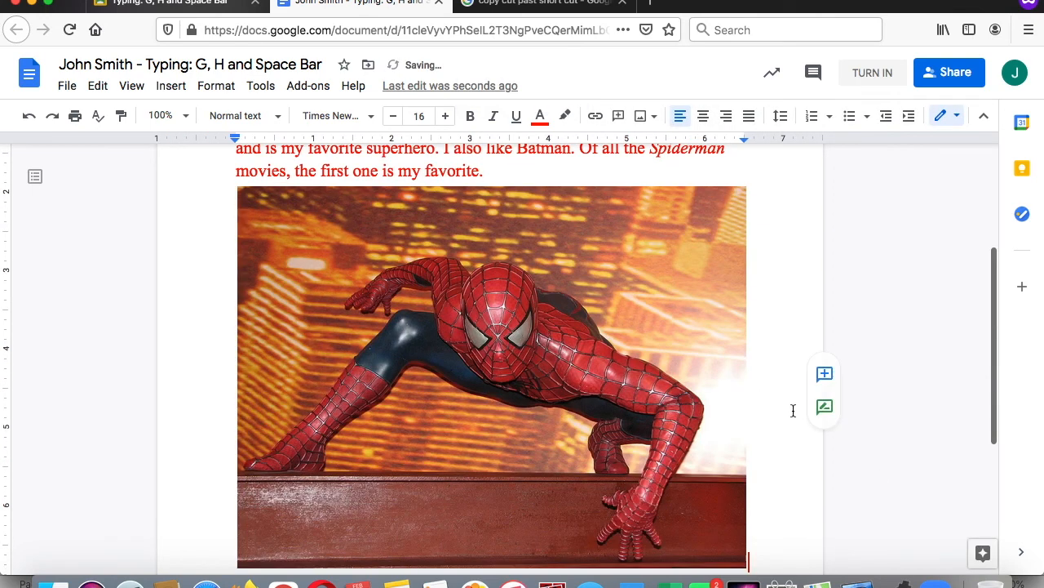
- Shrink the Spiderman picture proportionally to about 2.8 inches wide and deselect it
click(703, 394)
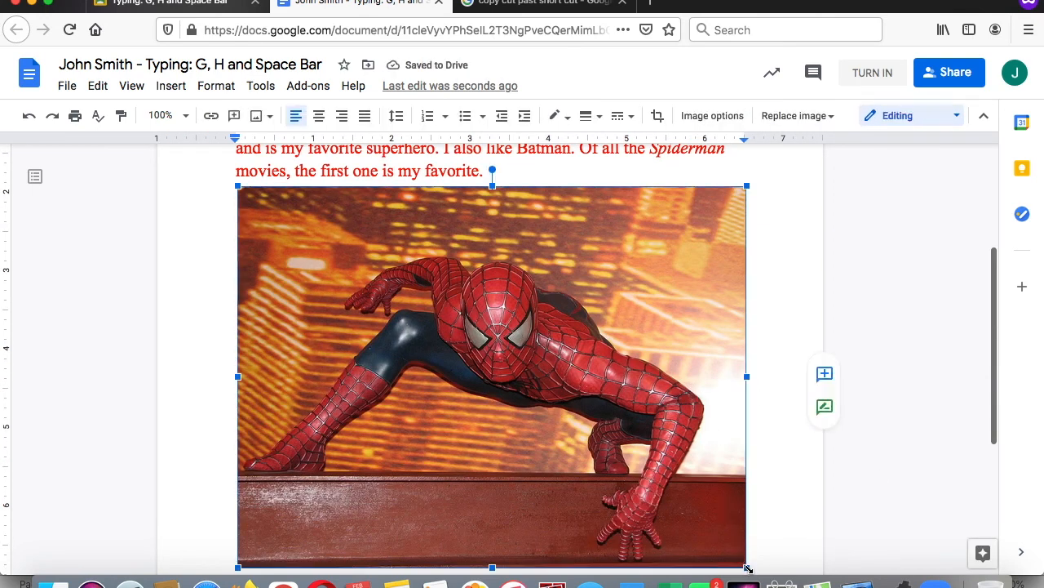
drag(744, 566, 458, 350)
click(623, 346)
scroll(622, 347, up, 3)
scroll(623, 347, up, 2)
scroll(623, 346, down, 1)
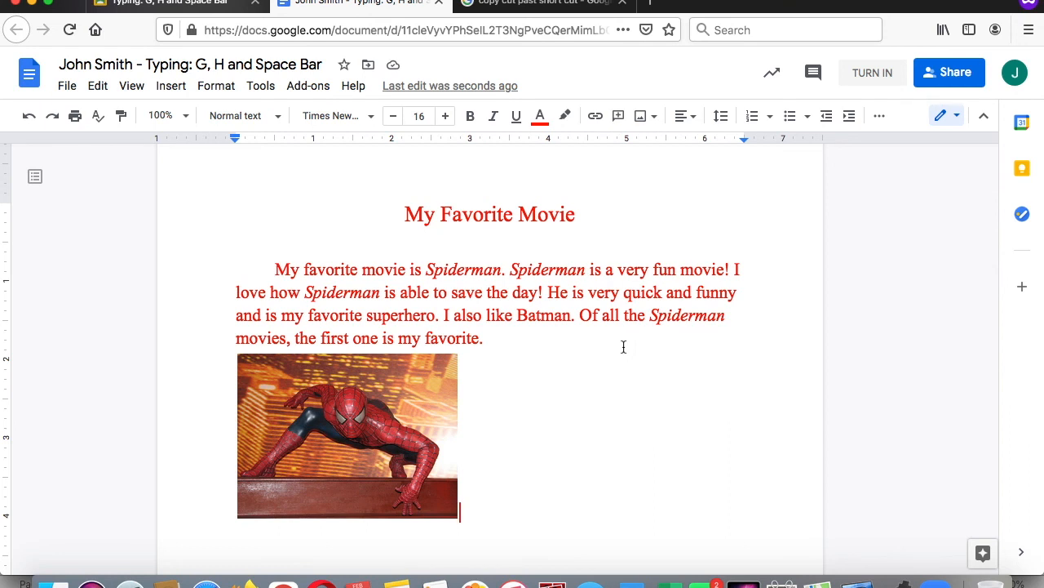
- Start turning in the document for the "Typing: G, H and Space Bar" assignment, and cancel the submission
click(870, 76)
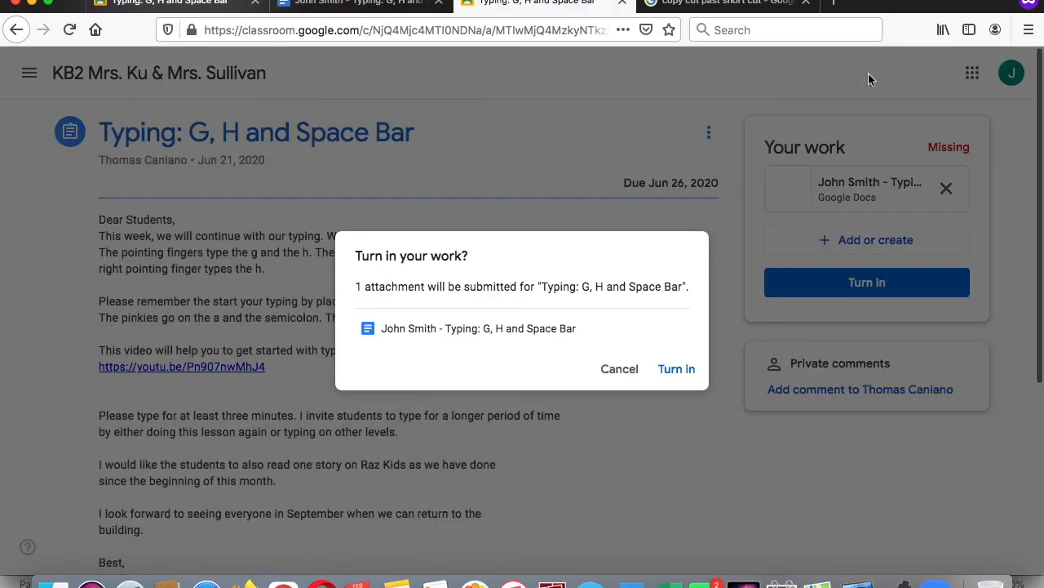
right_click(638, 368)
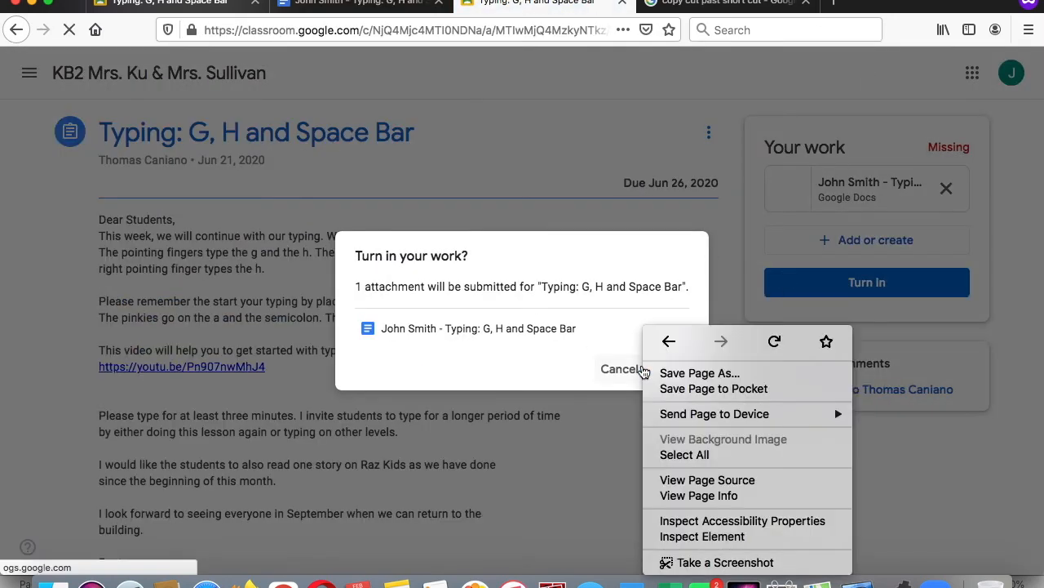
key(Escape)
click(635, 370)
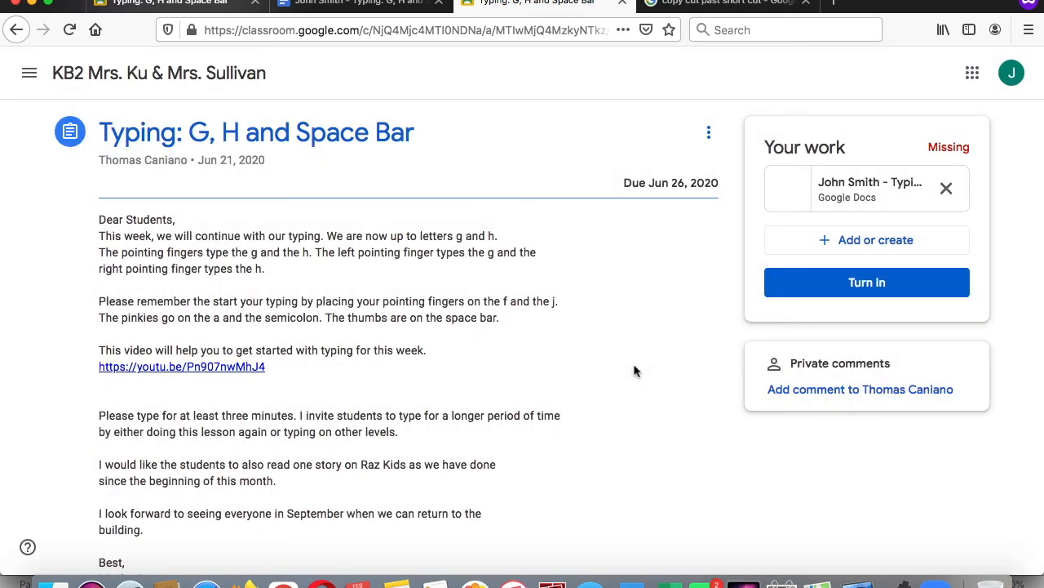
- Look at the file upload option for adding a file to the assignment, and close it without uploading
click(868, 251)
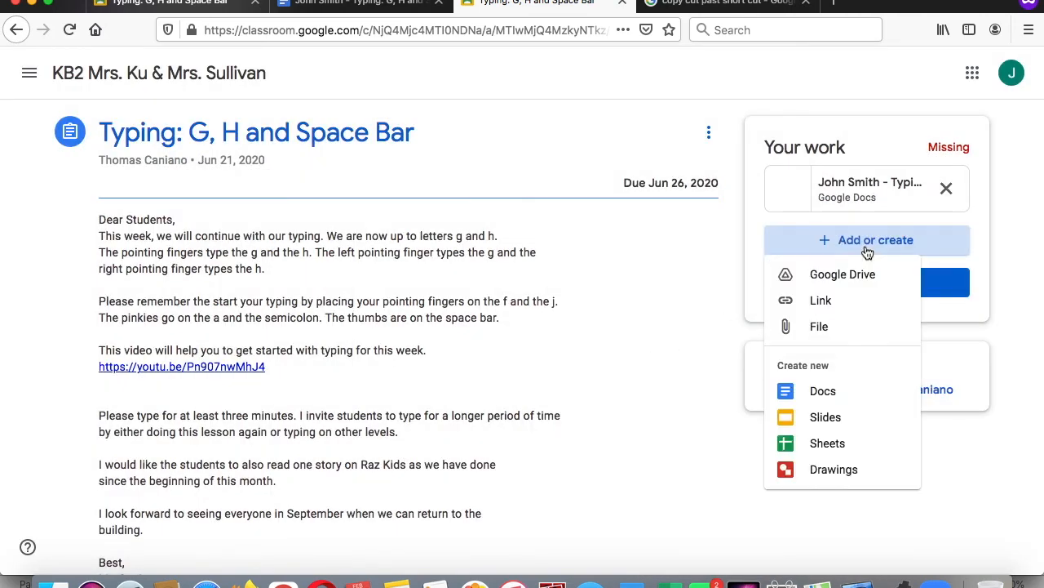
click(826, 326)
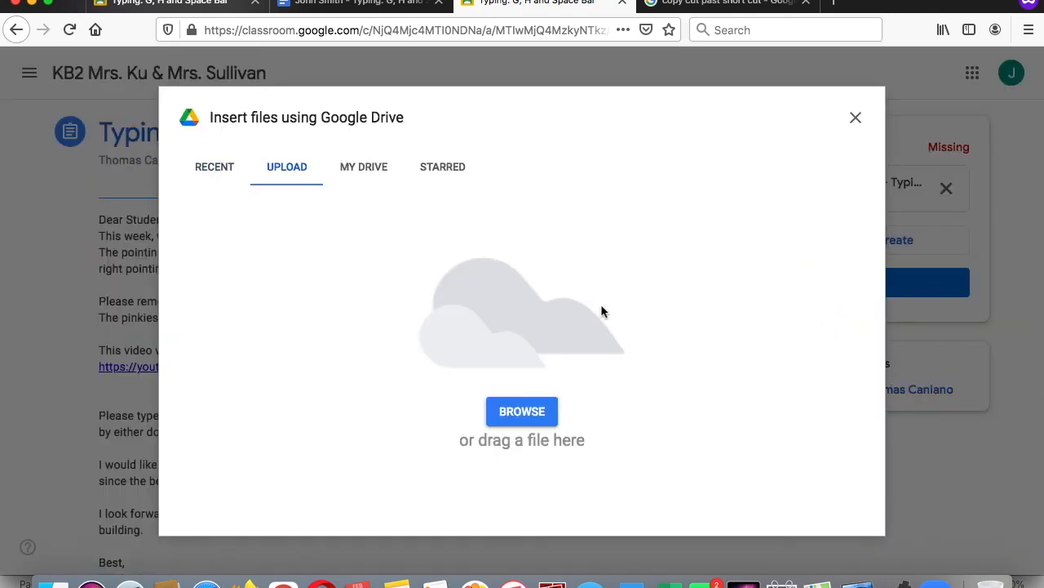
click(857, 120)
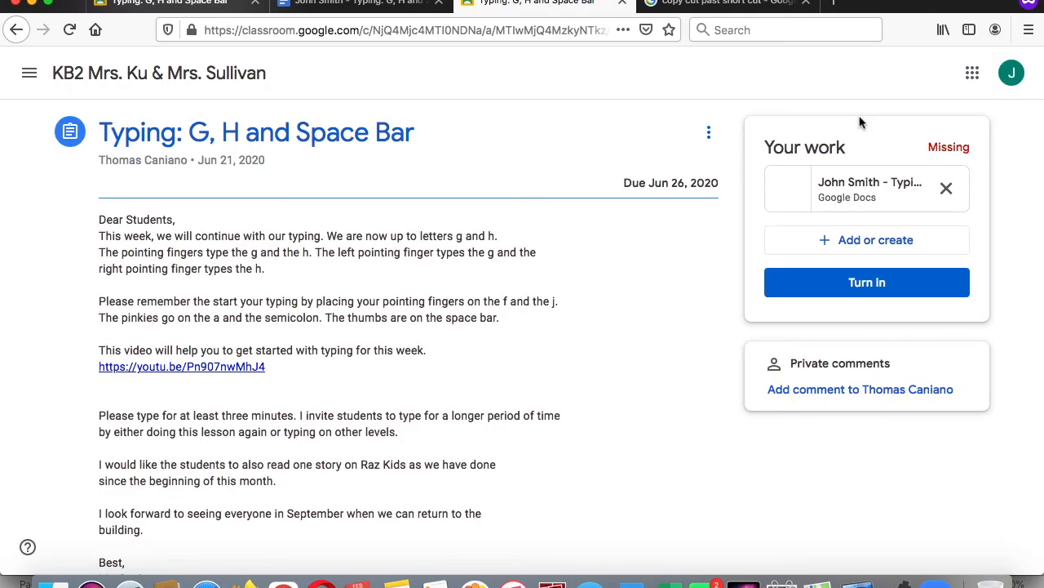